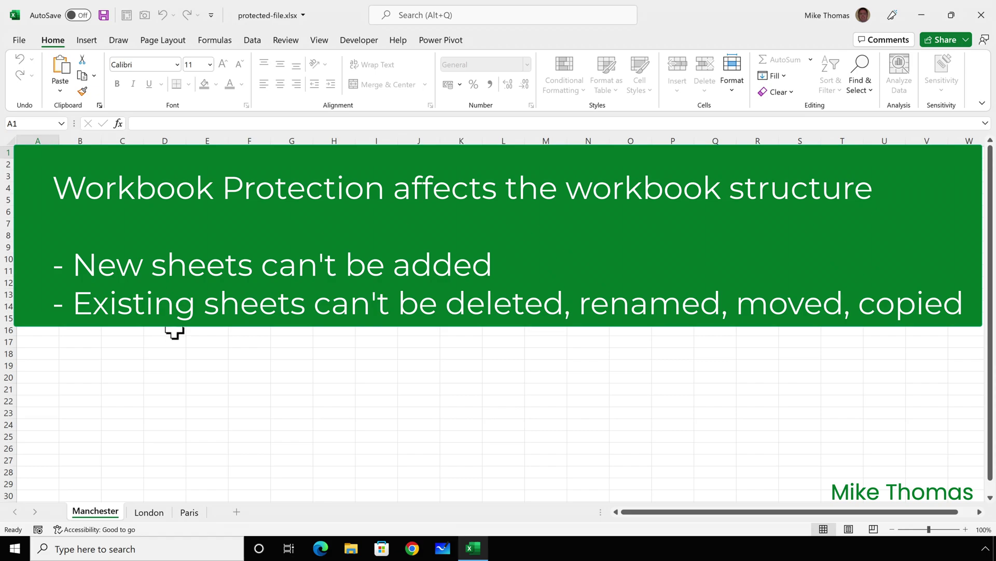
Try to add a new sheet and examine which sheet commands are available for the Manchester sheet.
left_click(236, 512)
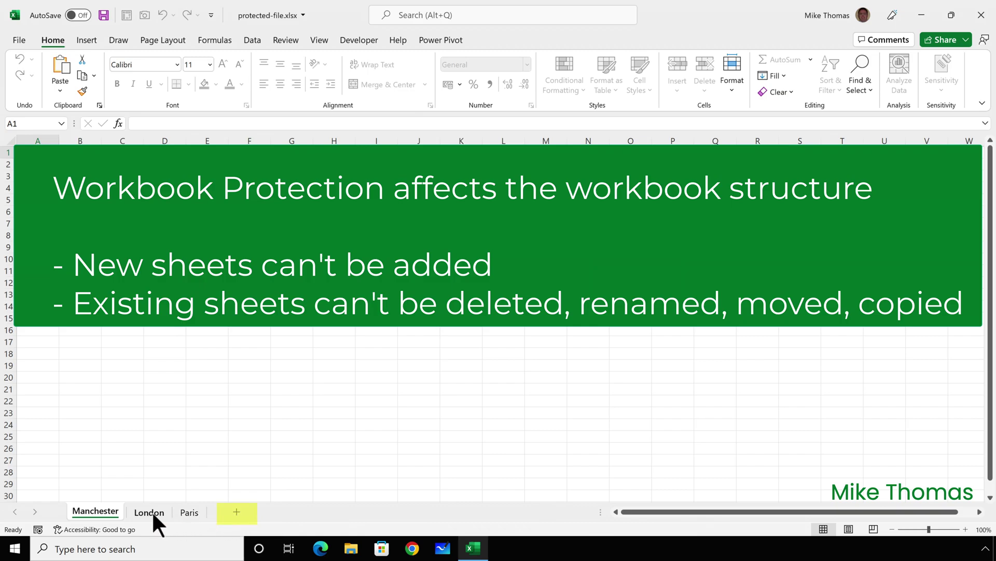
right_click(94, 514)
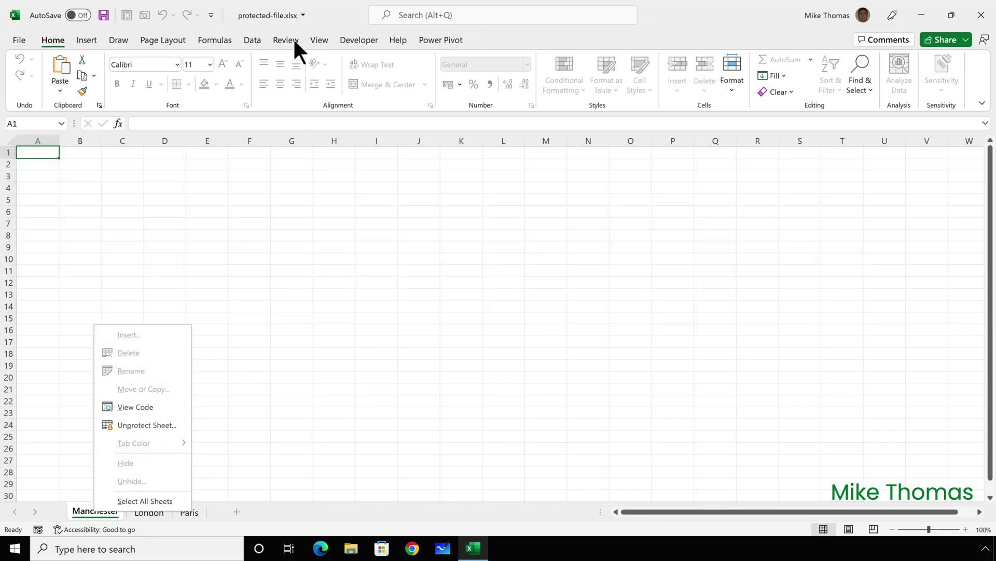
Check whether unprotecting the workbook structure requires a password, and cancel without entering one.
left_click(294, 40)
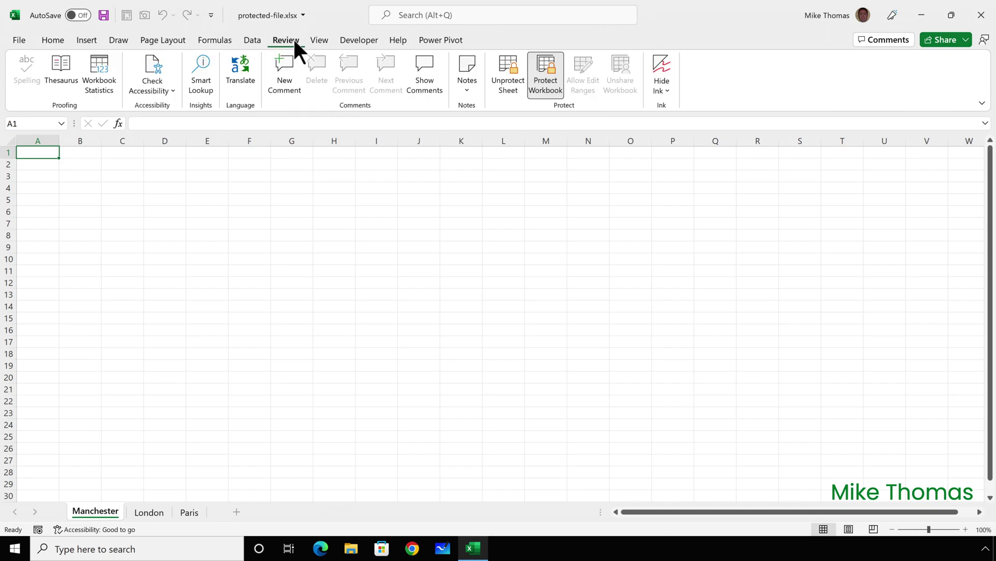
left_click(554, 92)
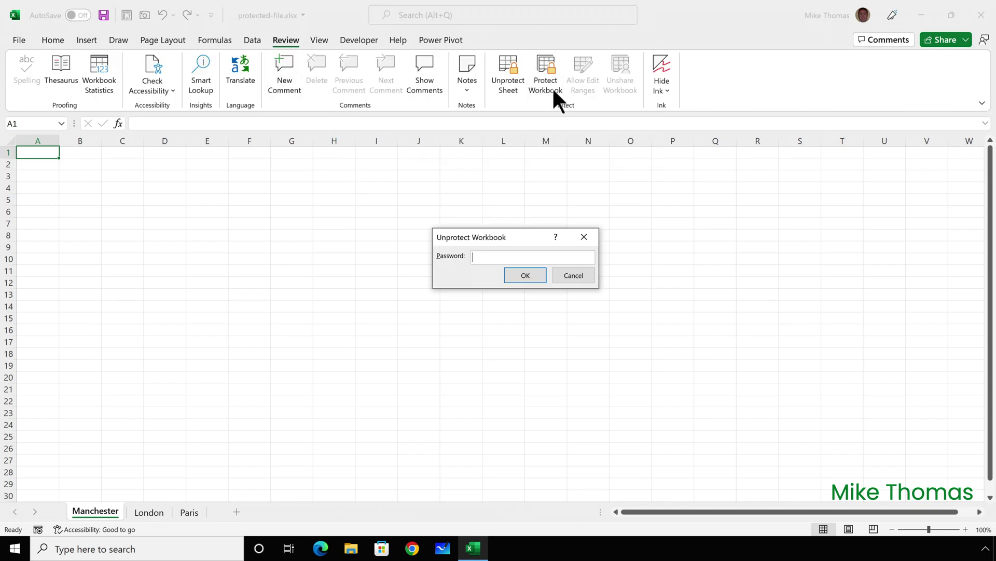
left_click(578, 274)
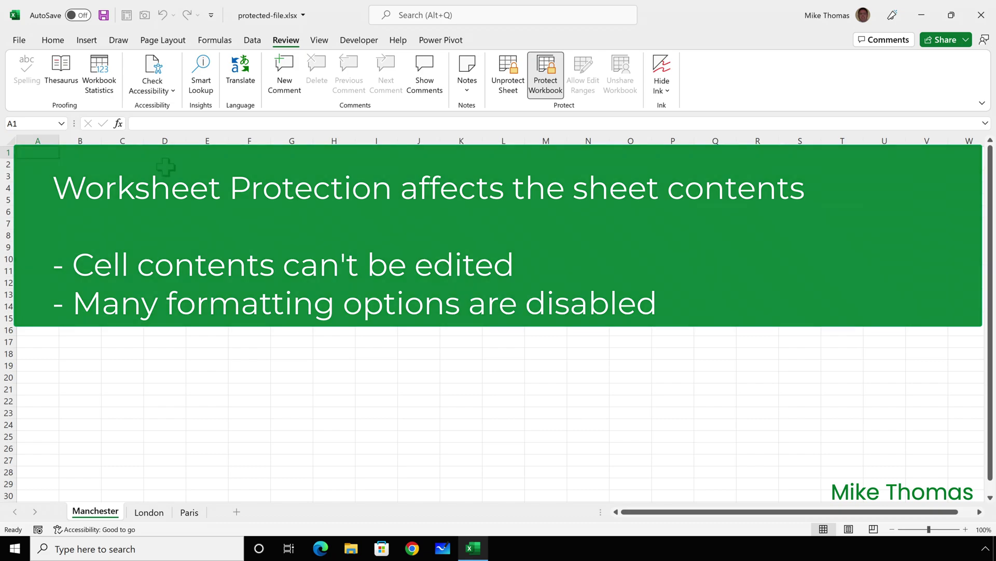
Try to enter "a" in cell A1 of the Manchester sheet, and check whether unprotecting the sheet requires a password, cancelling without entering one.
key("a")
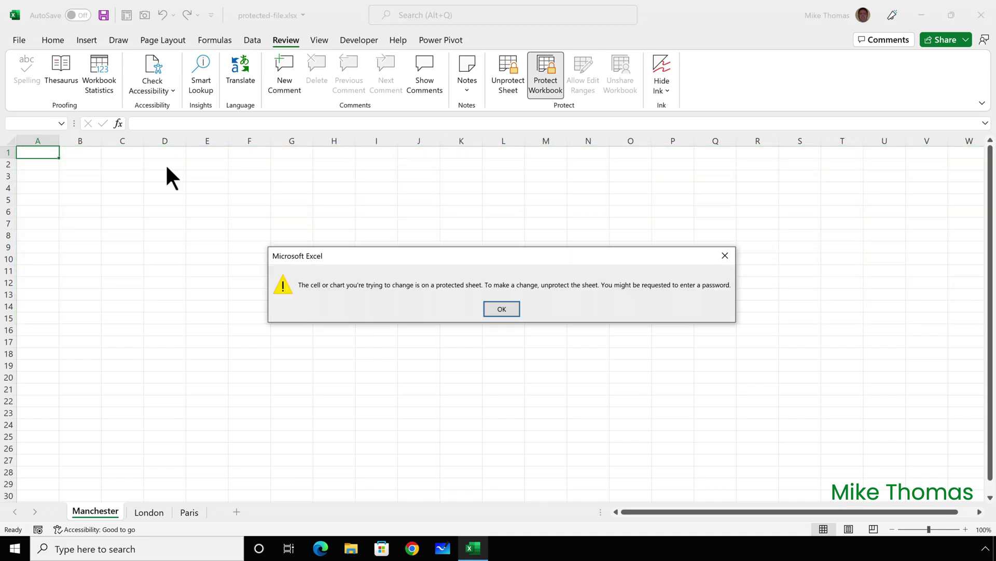
left_click(491, 310)
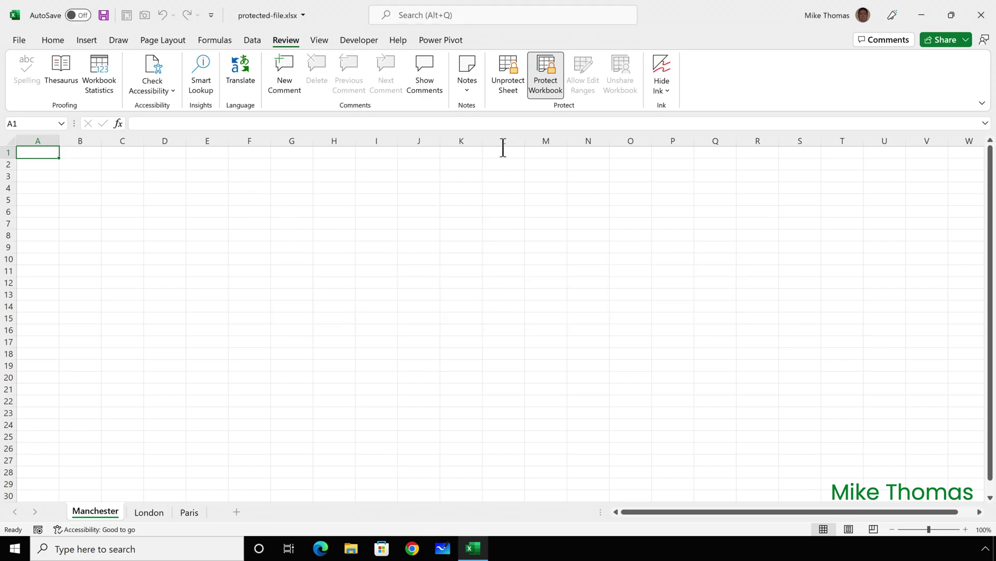
left_click(511, 75)
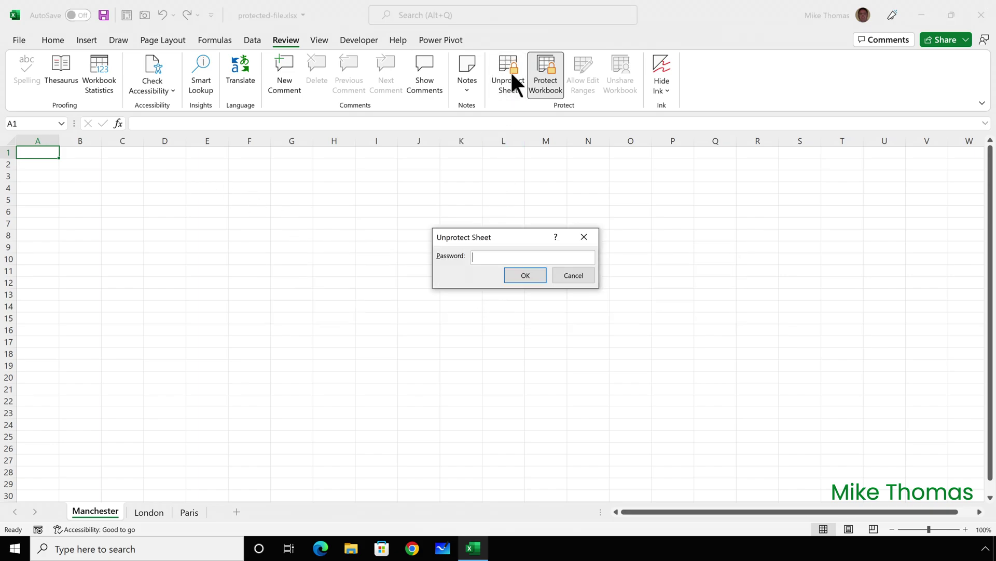
left_click(580, 276)
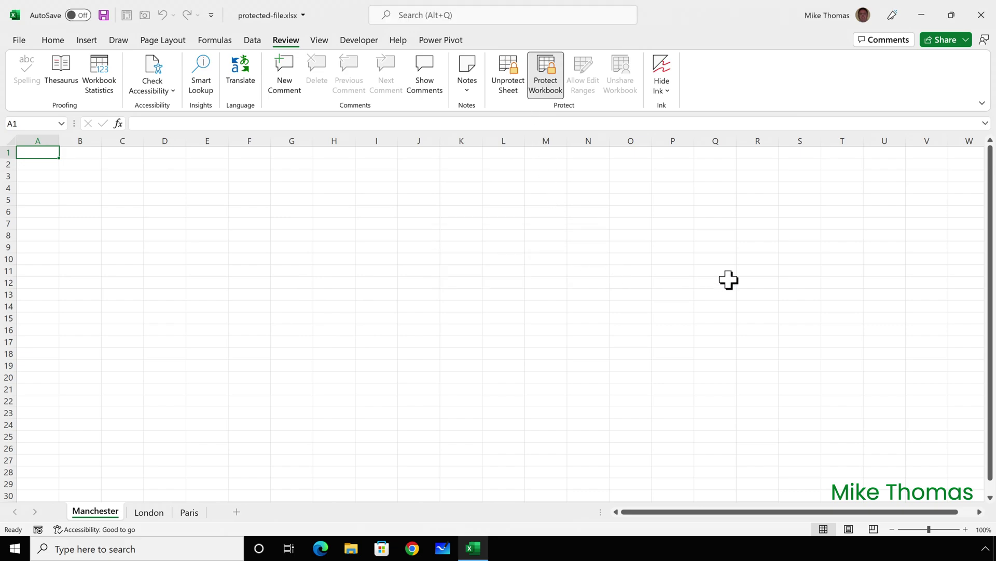
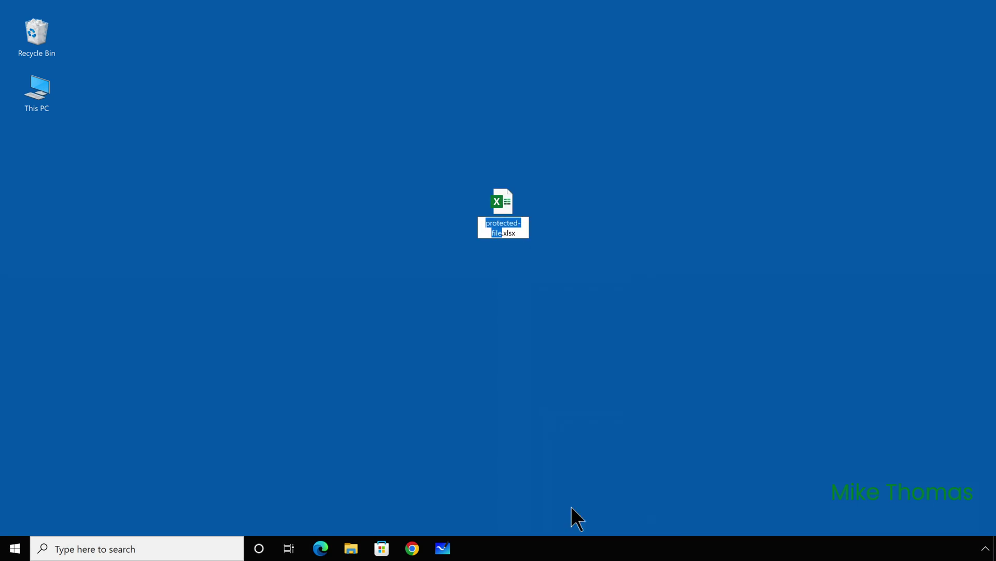
Start changing the extension of protected-file.xlsx on the desktop by deleting the final "x" from its file name.
key("End")
key("BackSpace")
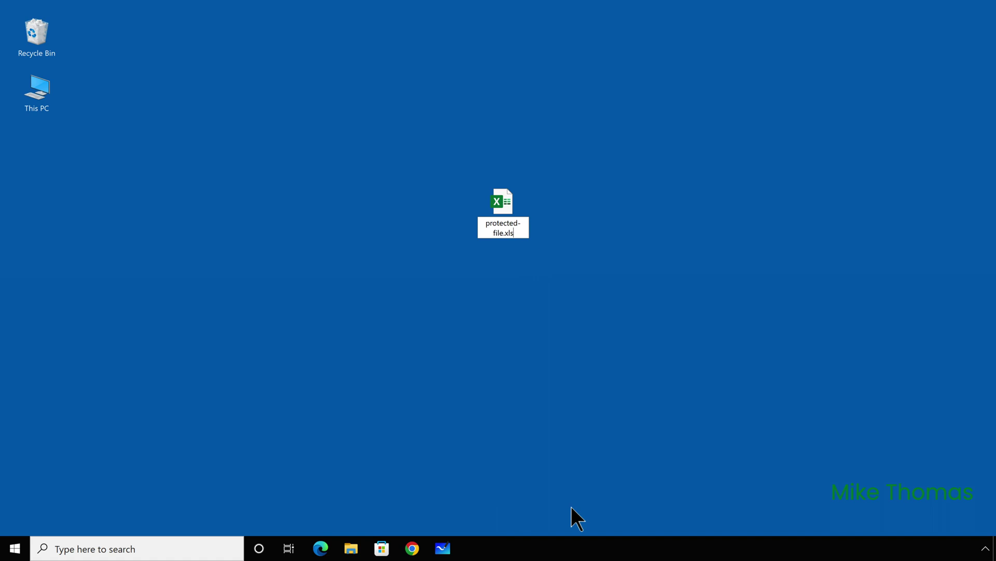
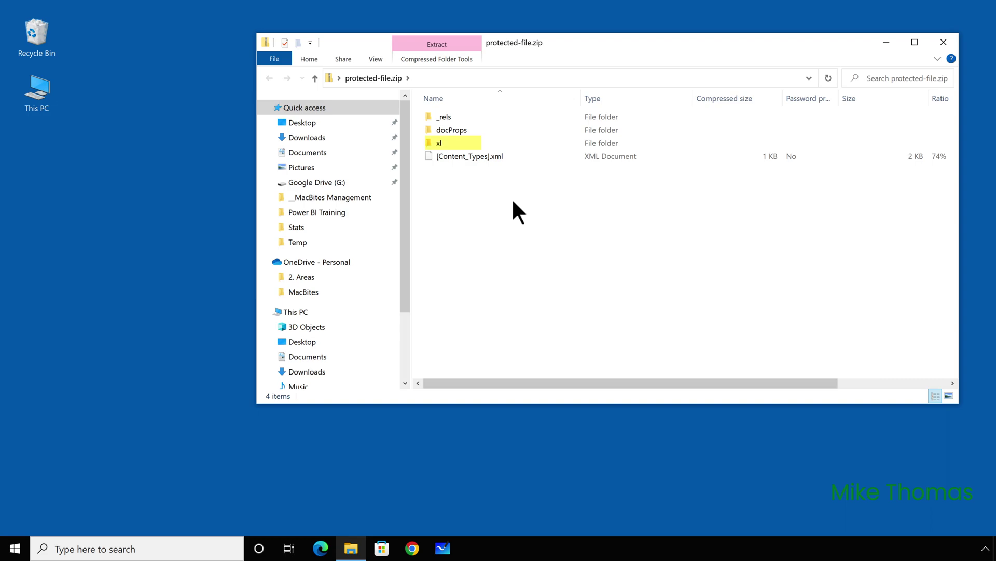
Copy workbook.xml from the xl folder of protected-file.zip to the desktop and place it below the This PC icon.
double_click(439, 142)
left_click(466, 169)
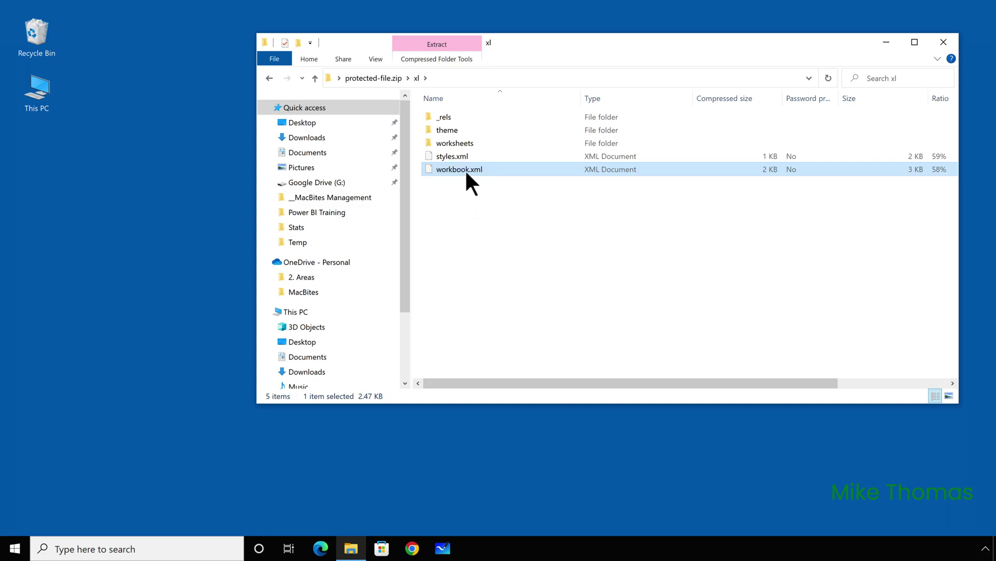
left_click_drag(466, 168, 89, 205)
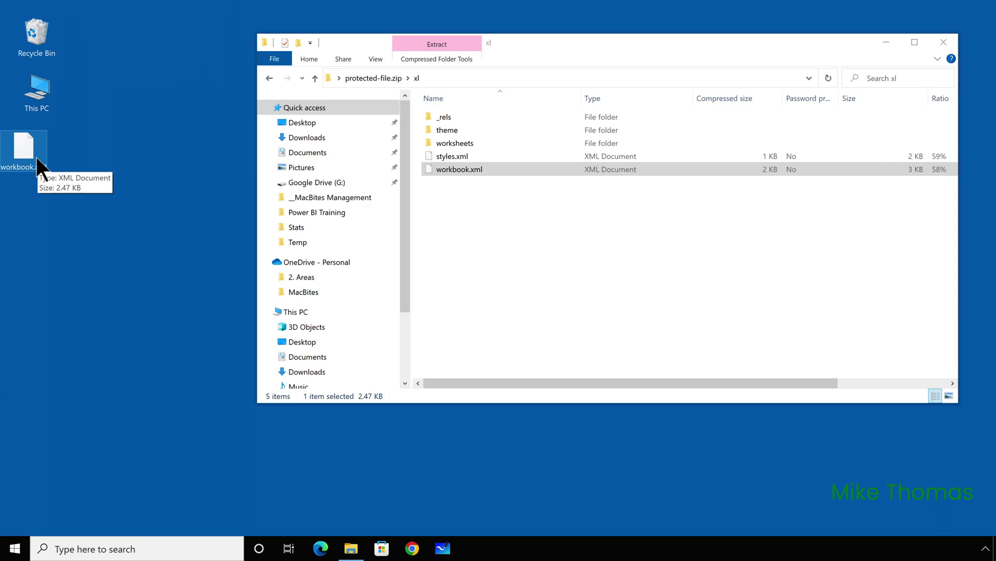
left_click_drag(38, 158, 96, 180)
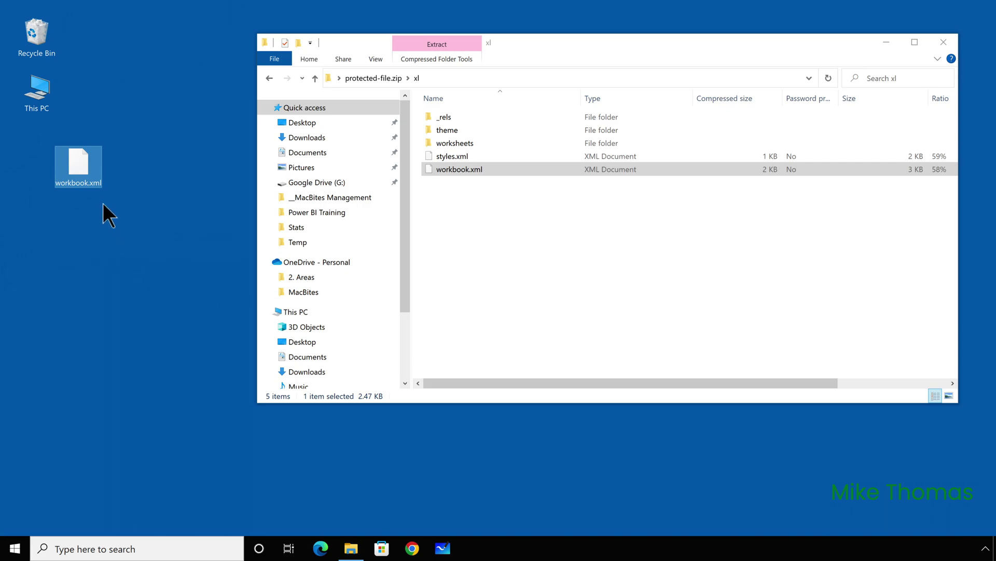
Open the desktop copy of workbook.xml in Notepad.
right_click(81, 161)
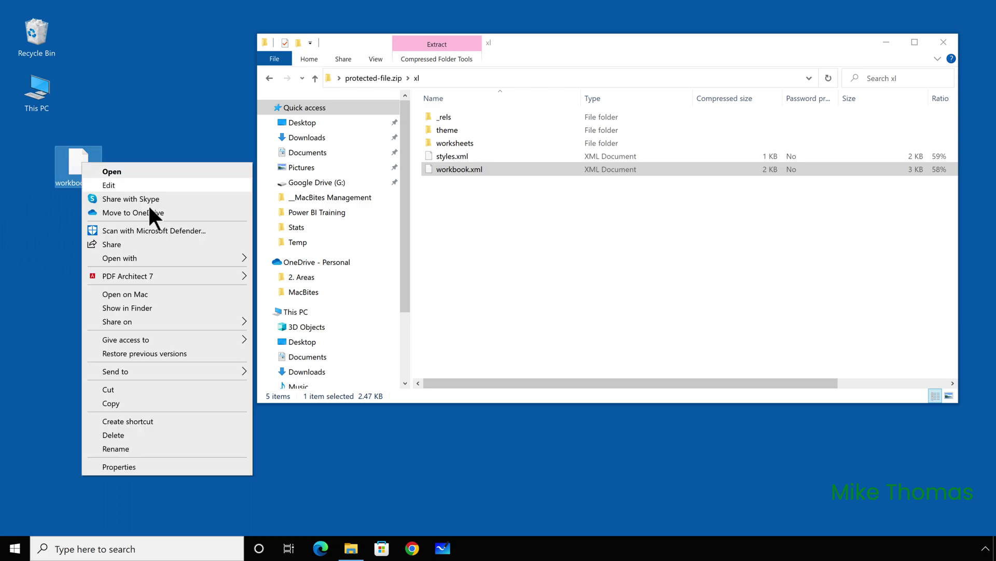
mouse_move(157, 255)
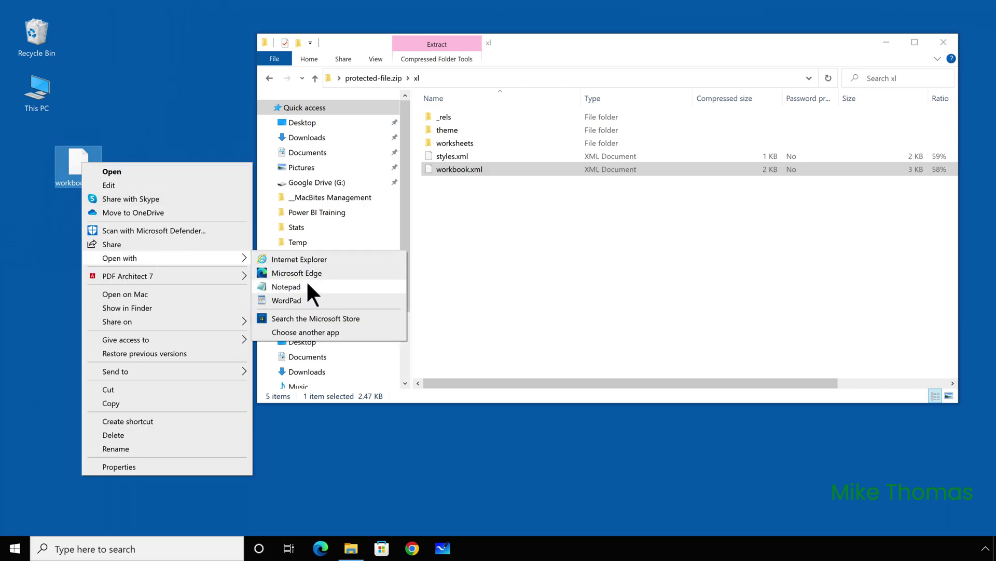
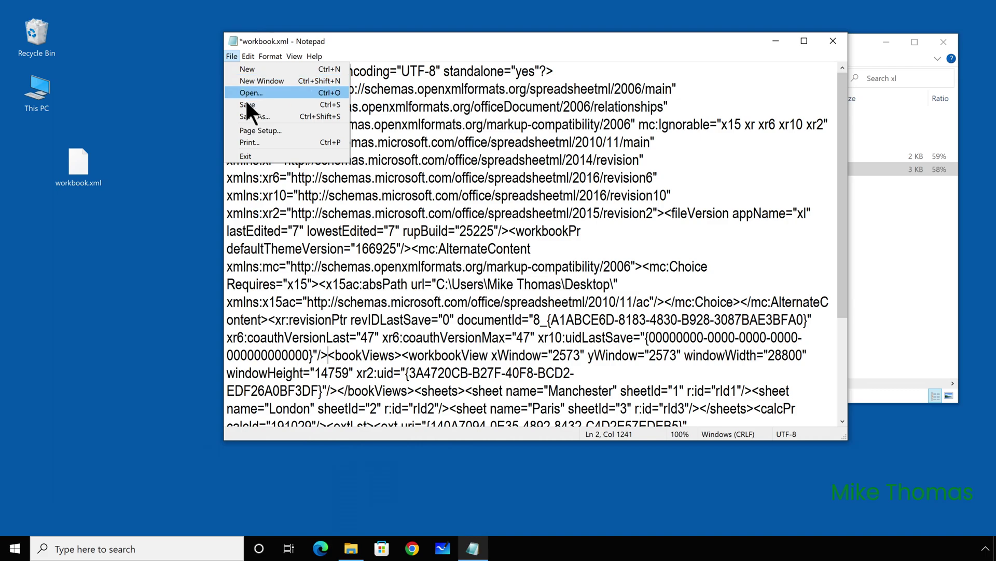
Save the edited workbook.xml under its existing name and exit Notepad.
left_click(247, 105)
left_click(232, 56)
left_click(260, 156)
Copy the desktop workbook.xml into the xl folder of protected-file.zip, replacing the existing file, and close the folder window.
left_click(83, 164)
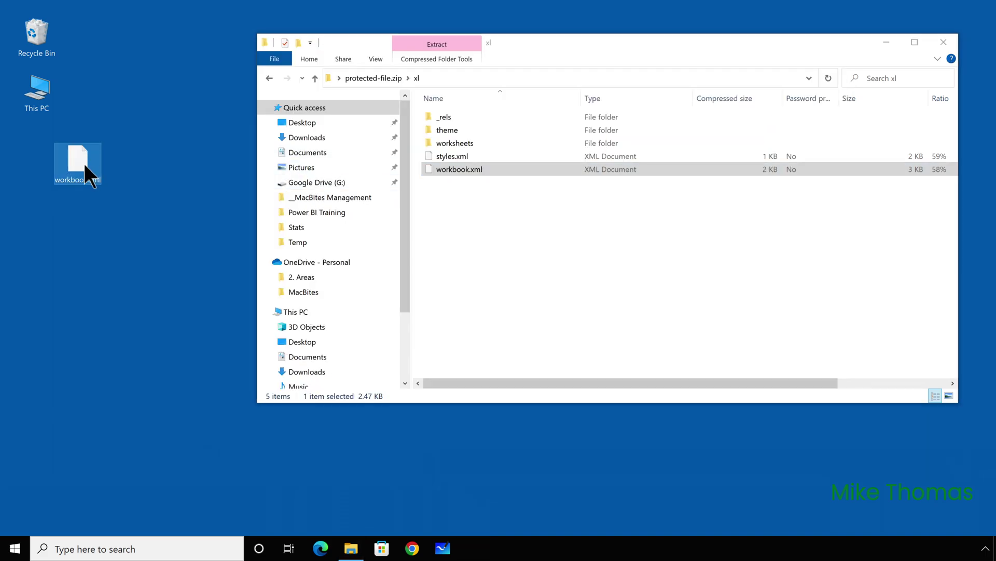
left_click_drag(73, 151, 459, 206)
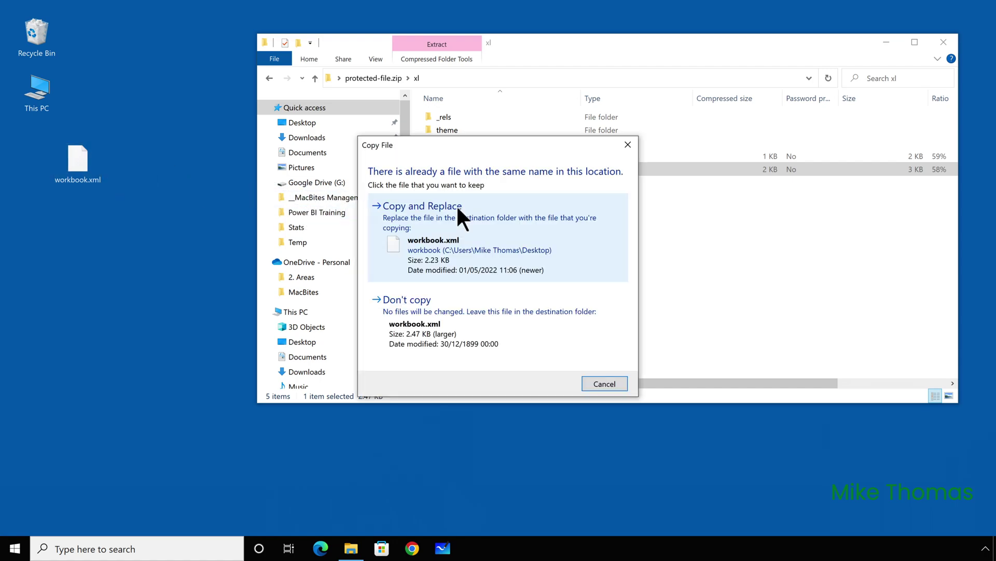
left_click(456, 237)
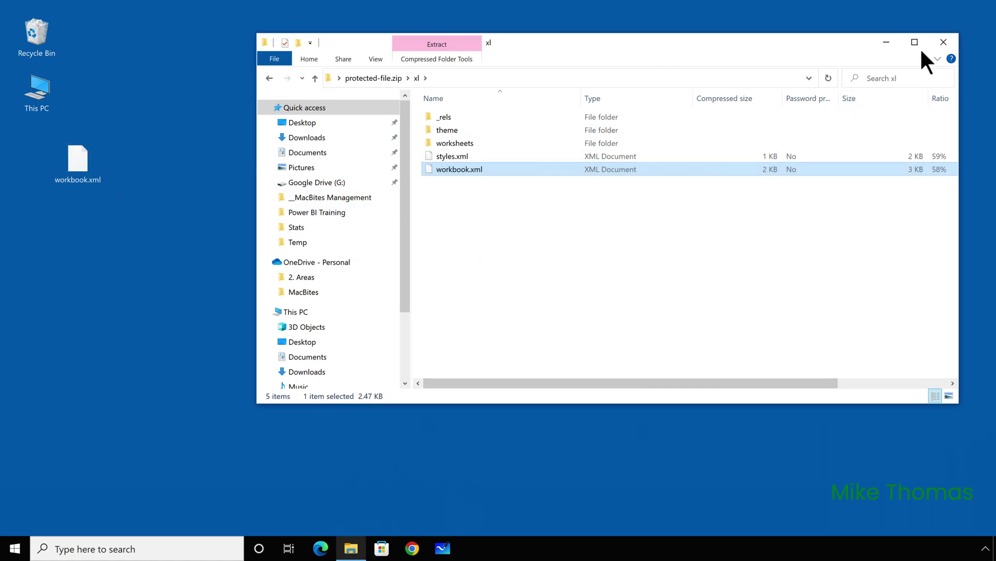
left_click(943, 42)
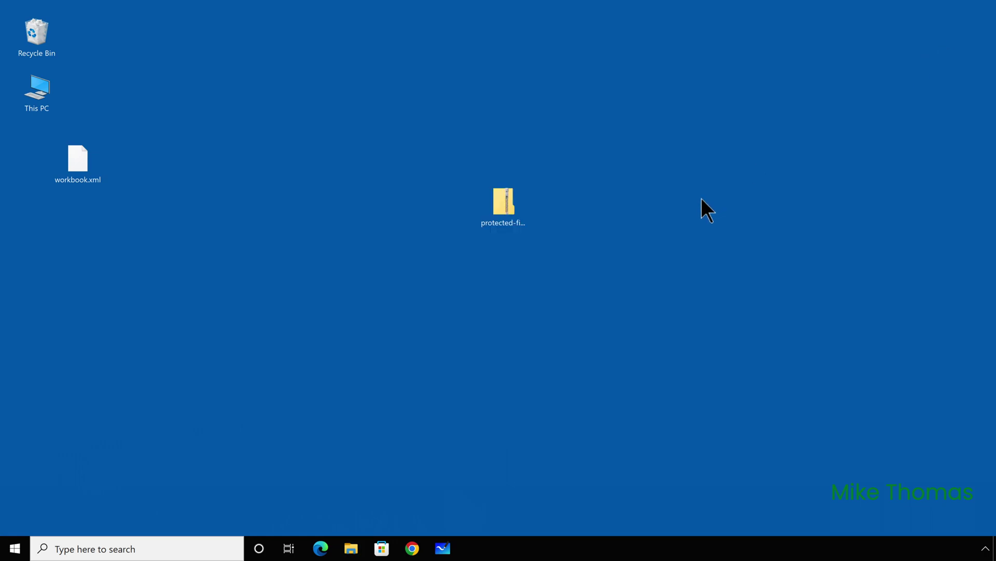
Open the file name of protected-file.zip on the desktop for renaming.
right_click(505, 202)
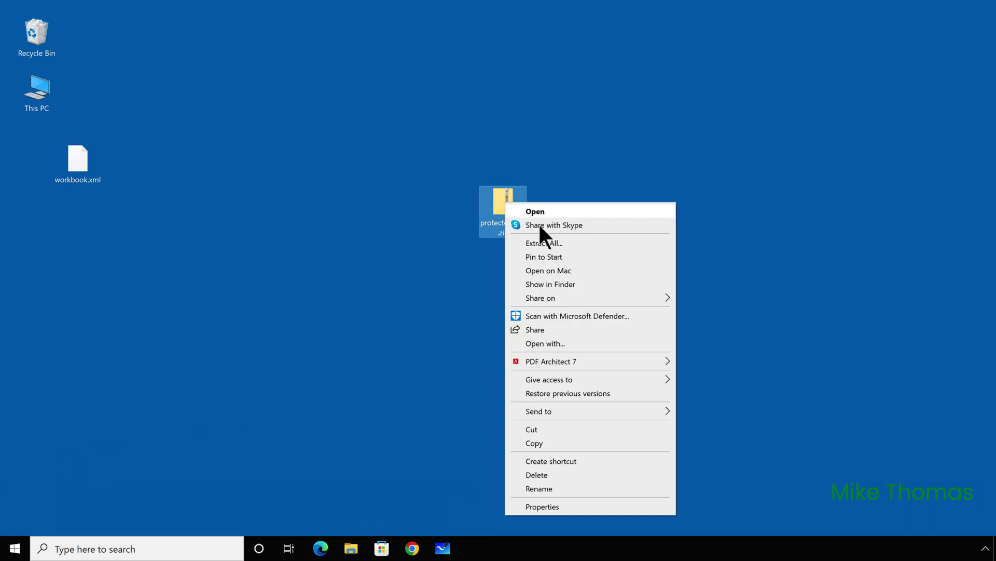
left_click(544, 488)
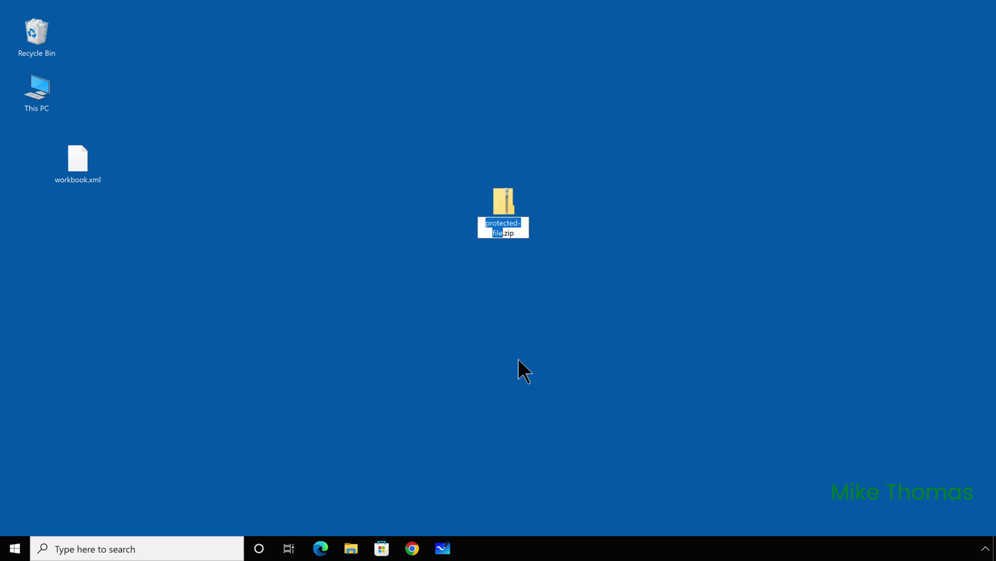
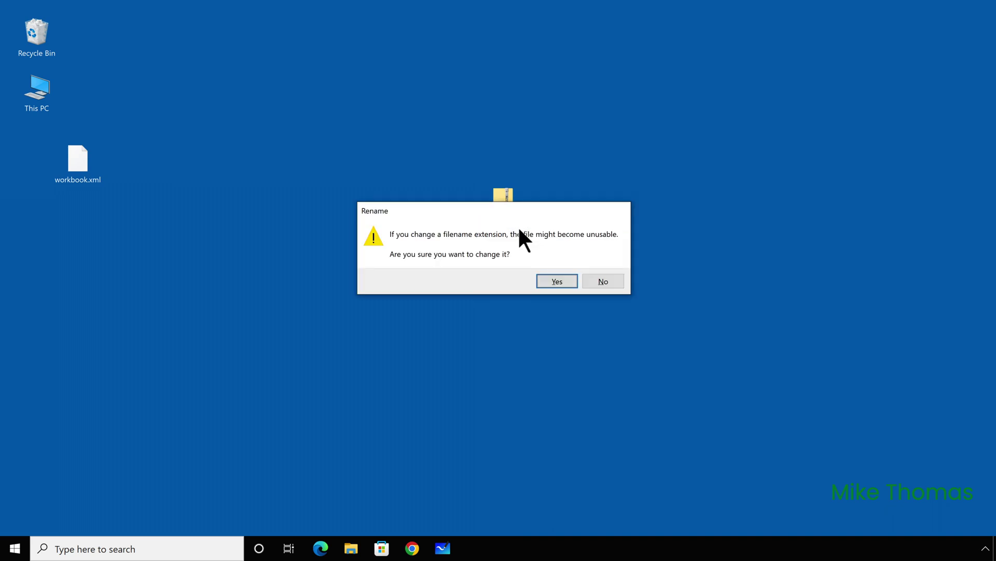
Confirm changing the file's extension to .xlsx and open protected-file.xlsx in Excel.
left_click(560, 282)
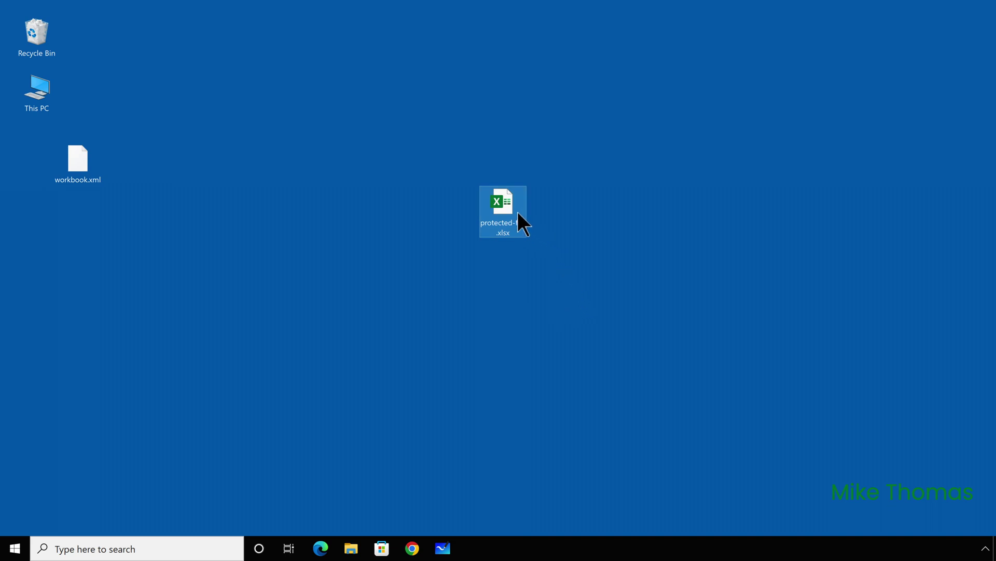
double_click(502, 197)
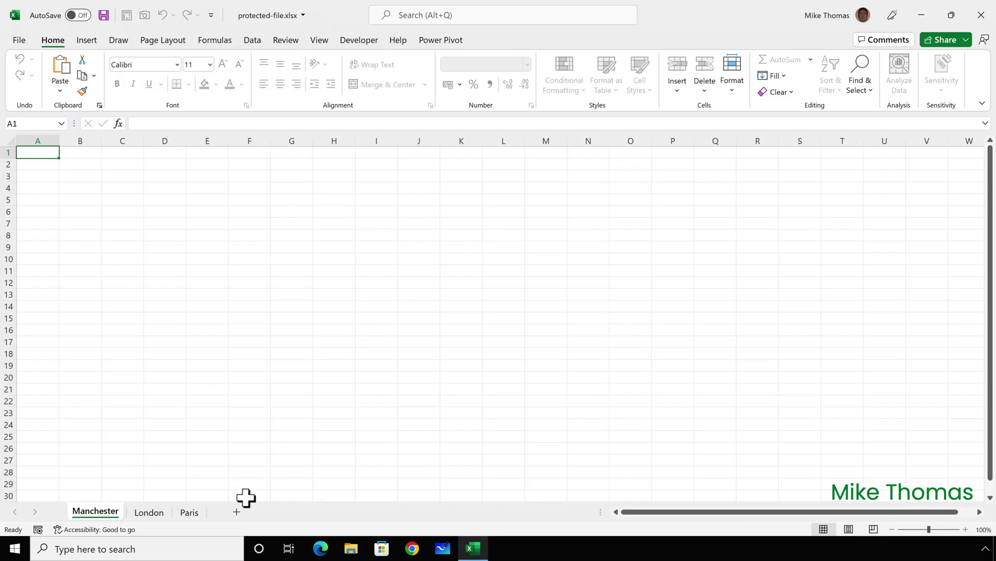
Insert a new worksheet after Manchester, and check the Manchester sheet's available commands and the workbook protection setting.
left_click(237, 511)
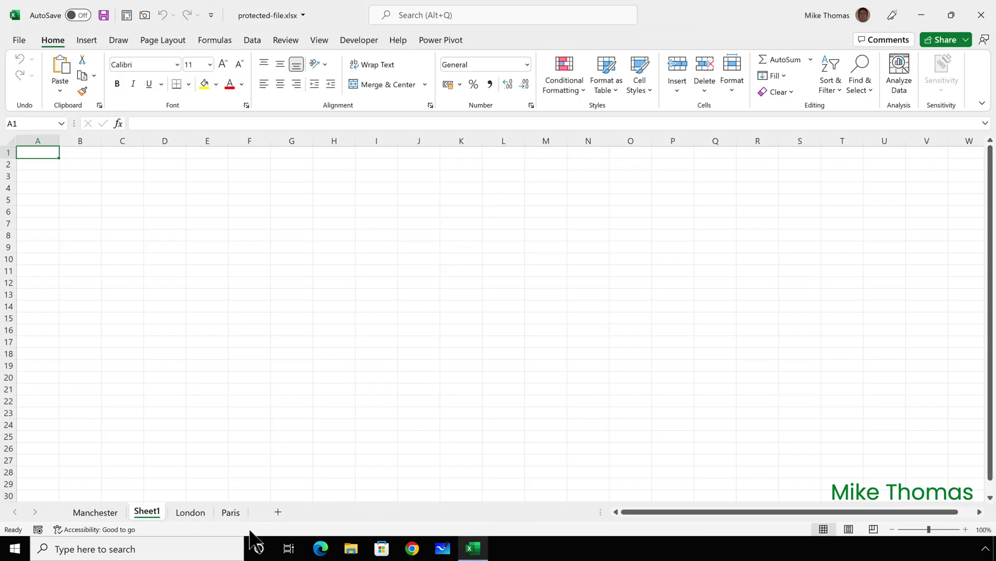
right_click(110, 514)
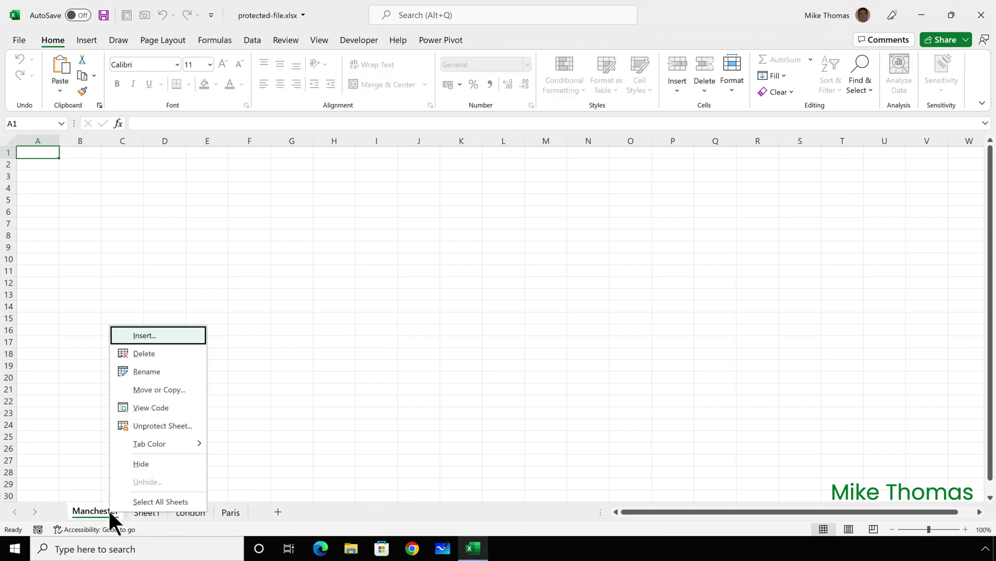
left_click(288, 436)
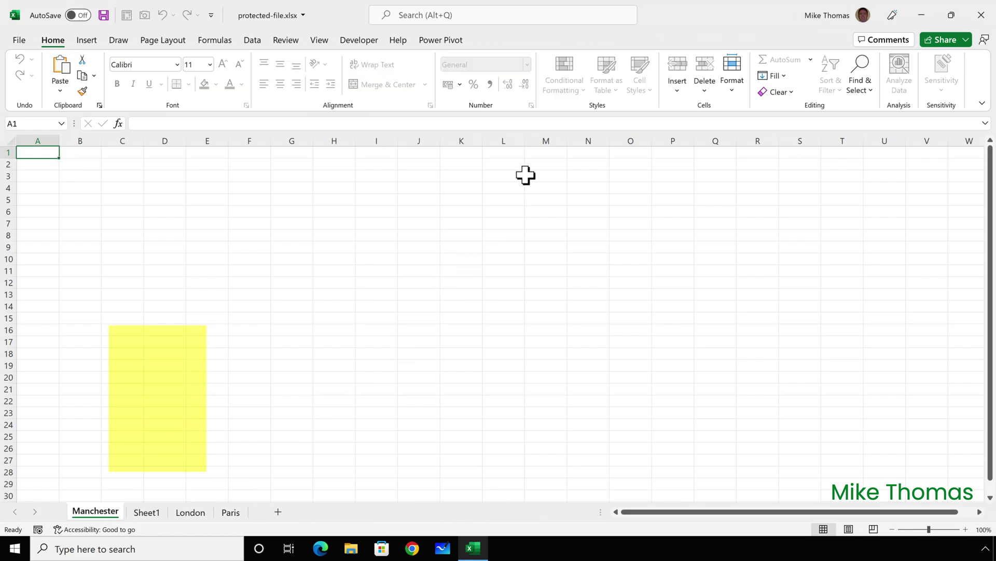
left_click(276, 40)
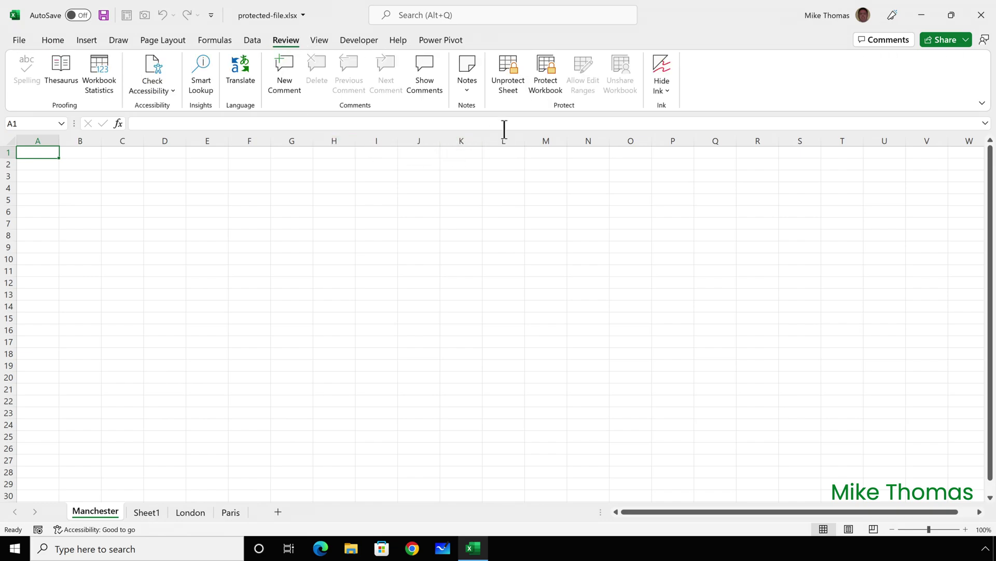
left_click(554, 88)
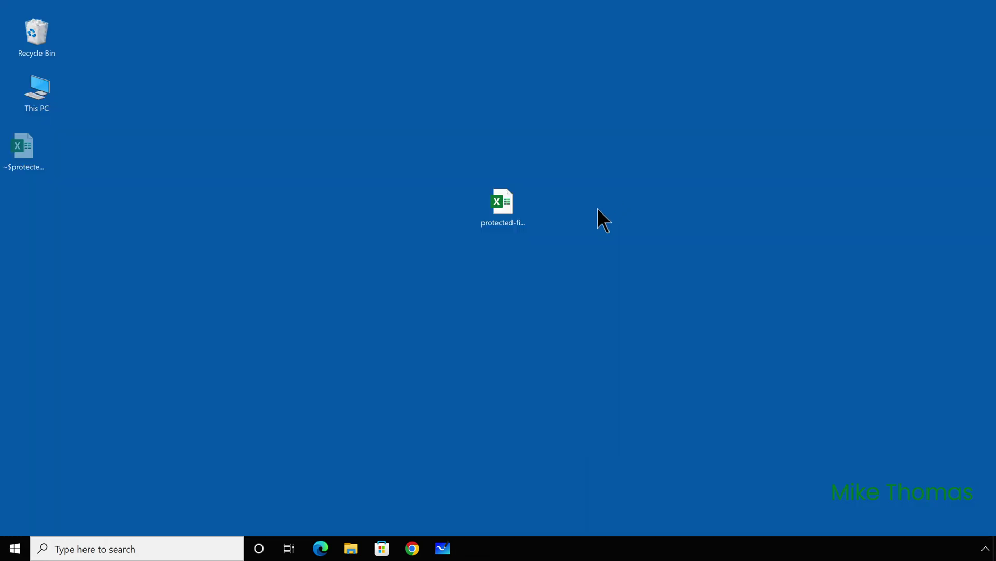
Open the file name of protected-file.xlsx on the desktop for renaming.
left_click(495, 223)
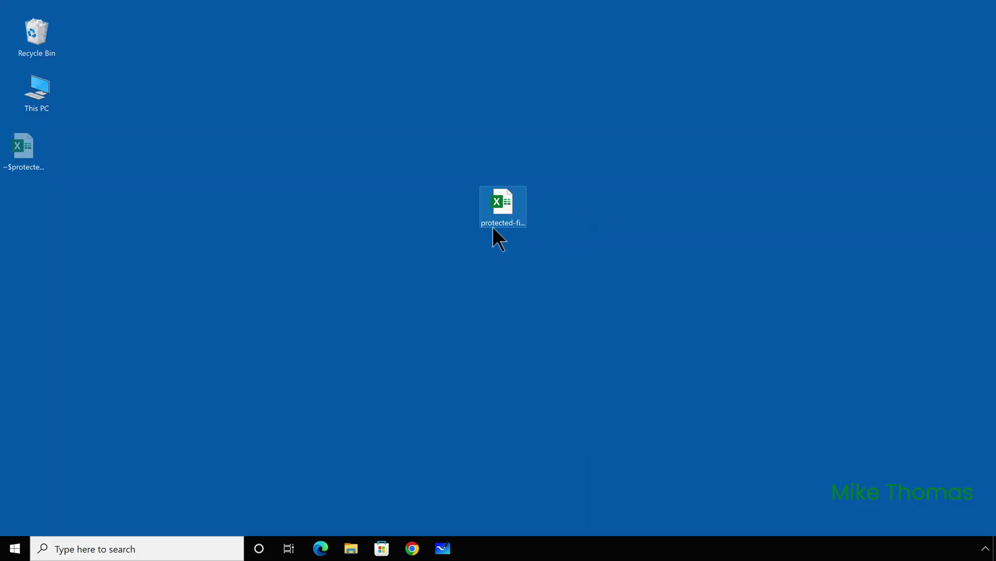
right_click(505, 202)
left_click(543, 510)
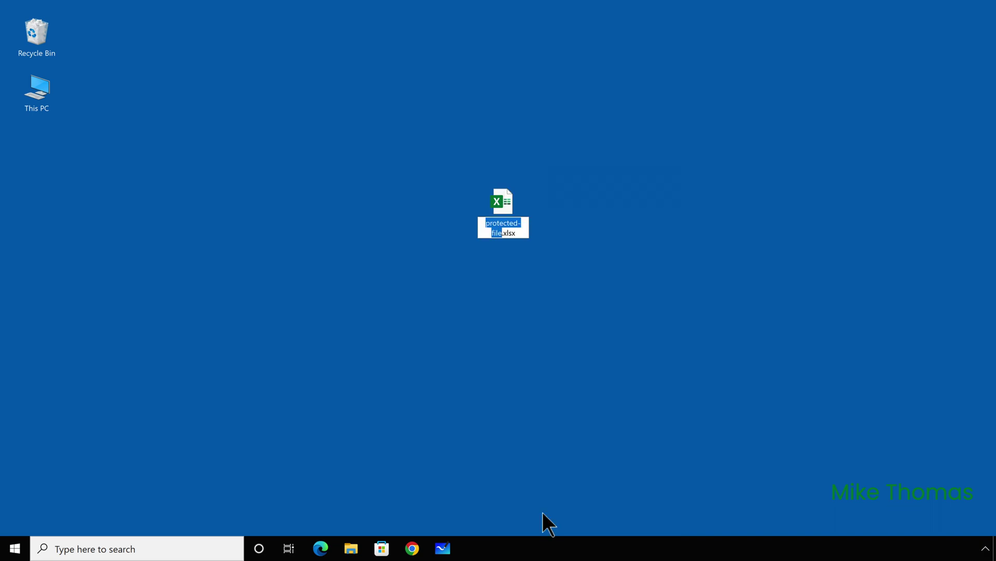
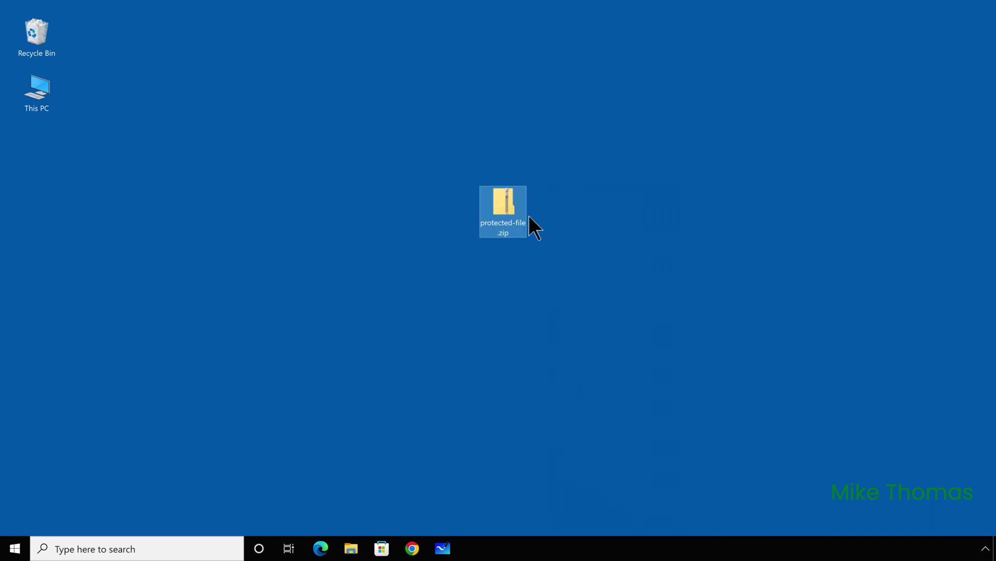
Open the xl folder inside protected-file.zip, check which XML files its worksheets folder holds, and return to xl.
double_click(502, 198)
left_click(427, 142)
double_click(437, 142)
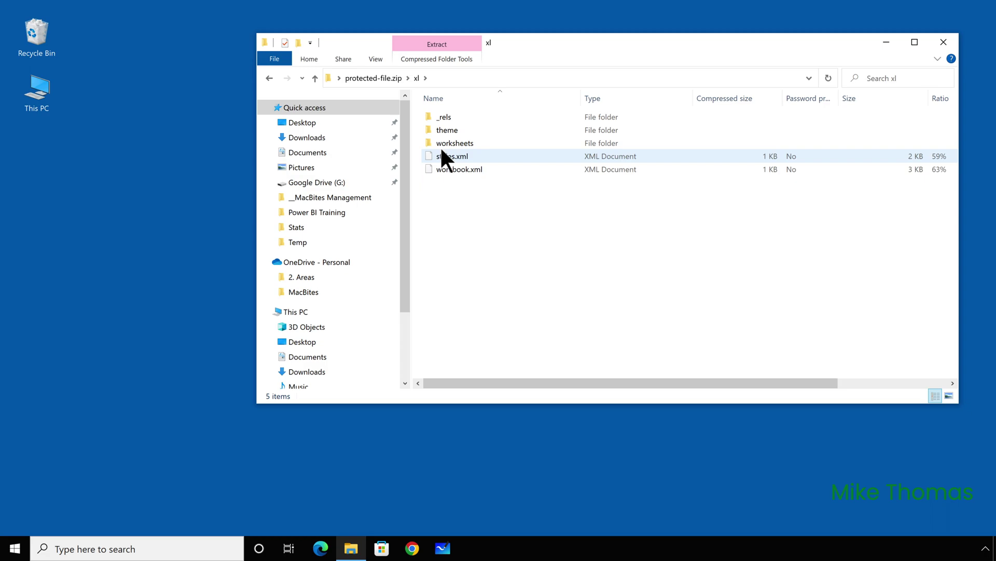
double_click(449, 144)
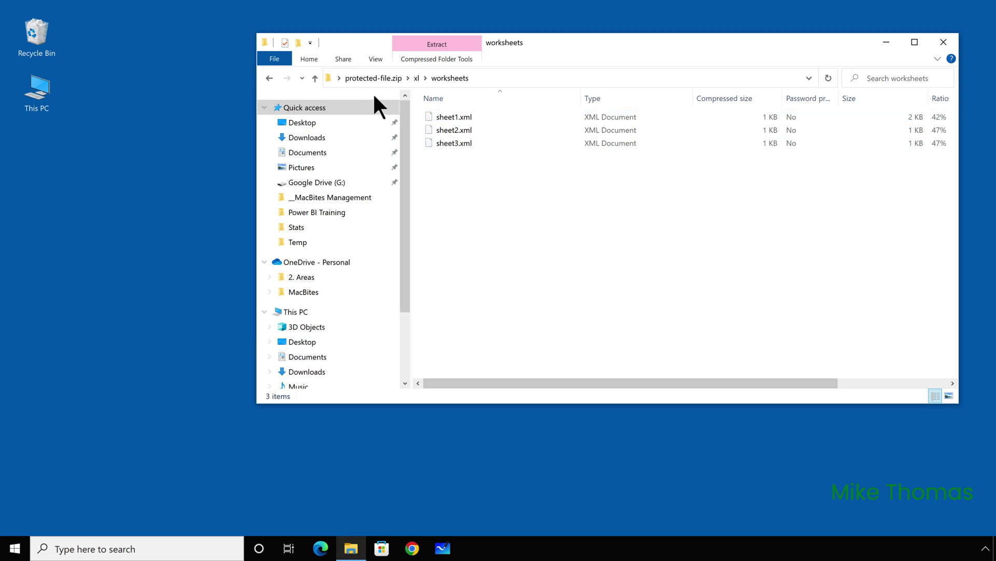
left_click(269, 78)
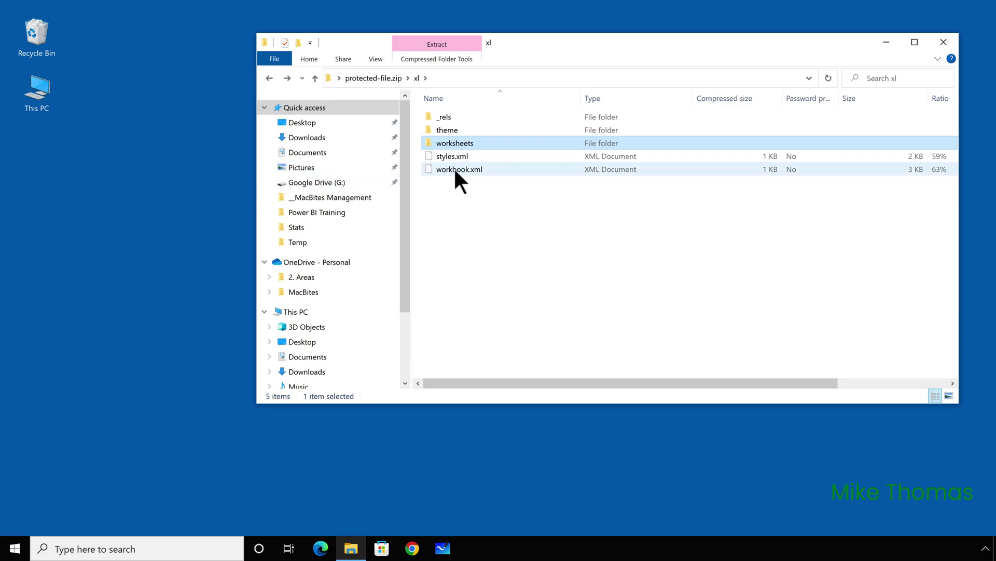
Copy workbook.xml from the zip's xl folder to the desktop and open the copy in Notepad.
left_click_drag(454, 169, 122, 188)
right_click(28, 143)
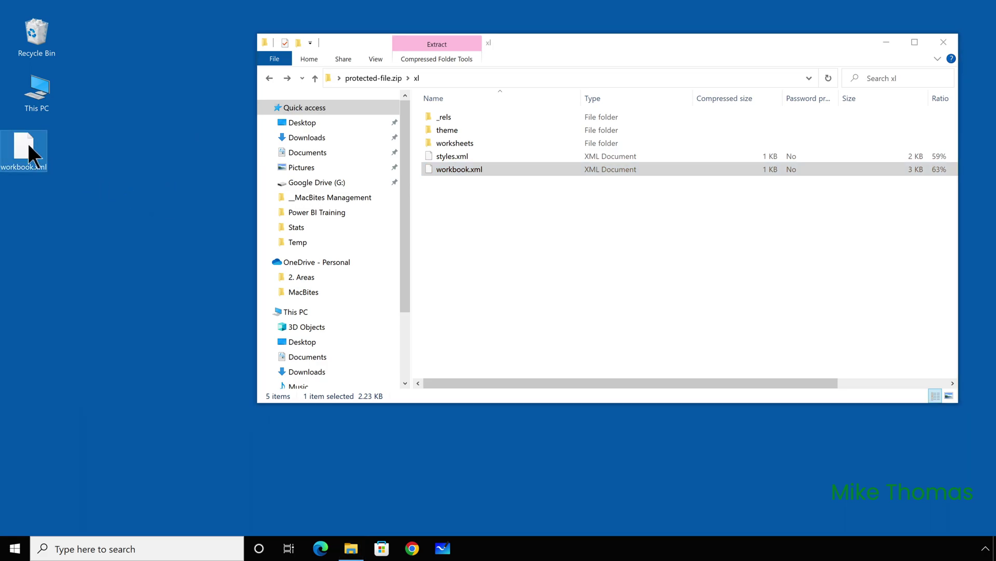
mouse_move(117, 238)
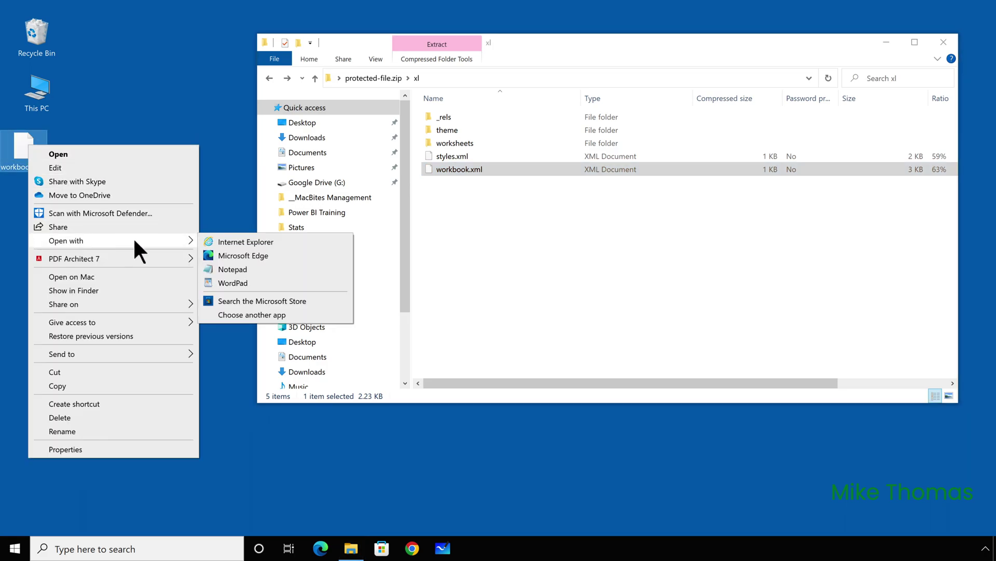
left_click(246, 268)
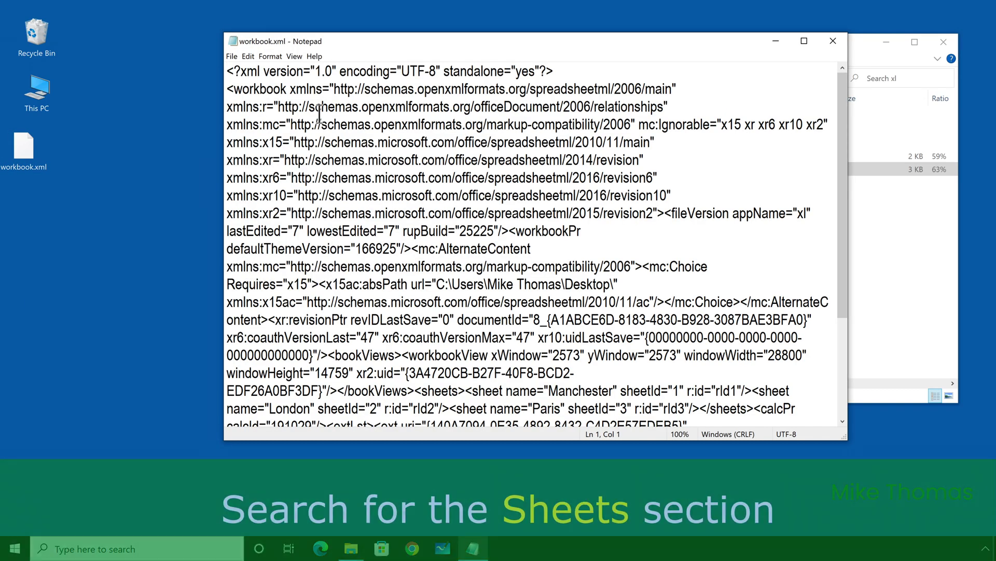
Search workbook.xml for "Sheets" and bring the sheets section into view.
left_click(248, 56)
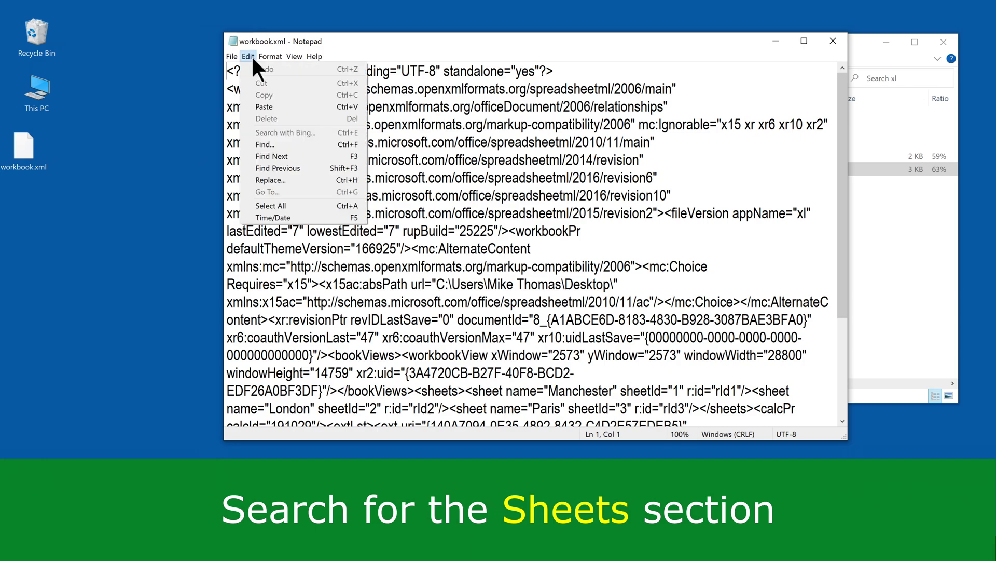
left_click(273, 138)
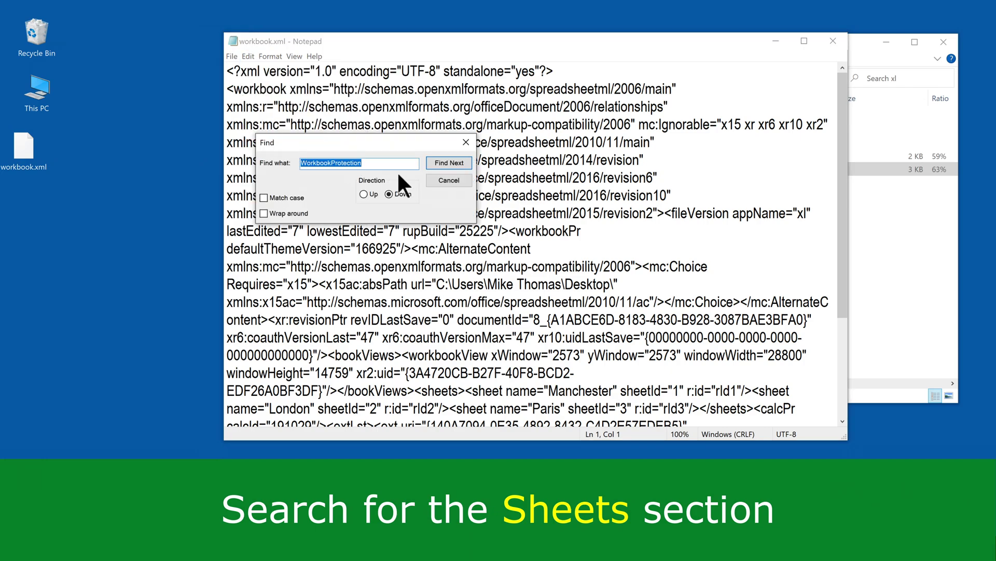
type("Sheets")
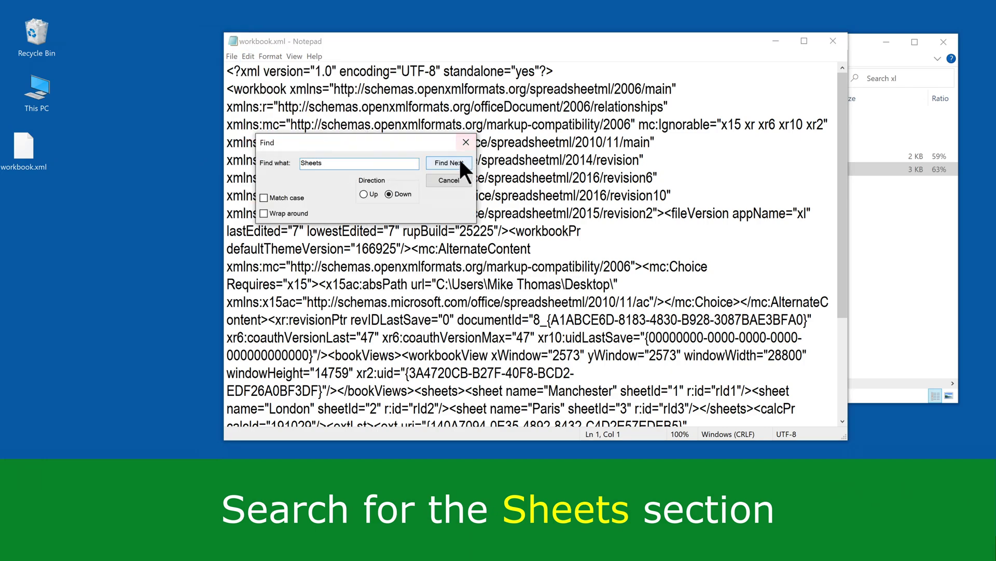
left_click(460, 163)
left_click(455, 181)
scroll(503, 289, "down", 2)
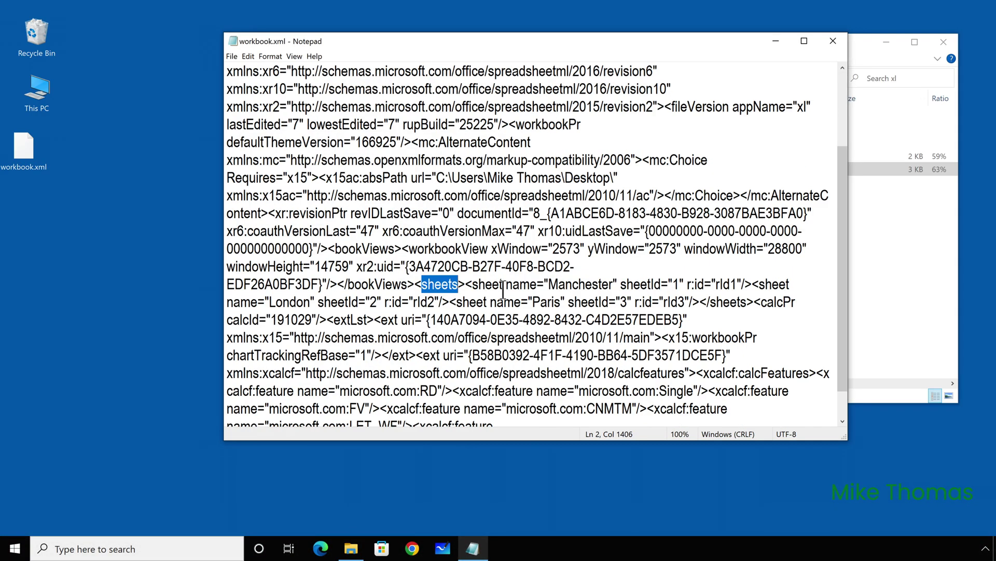
Highlight the whole section from <sheets> to </sheets> to read each worksheet's name and sheetId, and close workbook.xml.
left_click(420, 285)
key("shift+Left")
left_click_drag(419, 286, 754, 303)
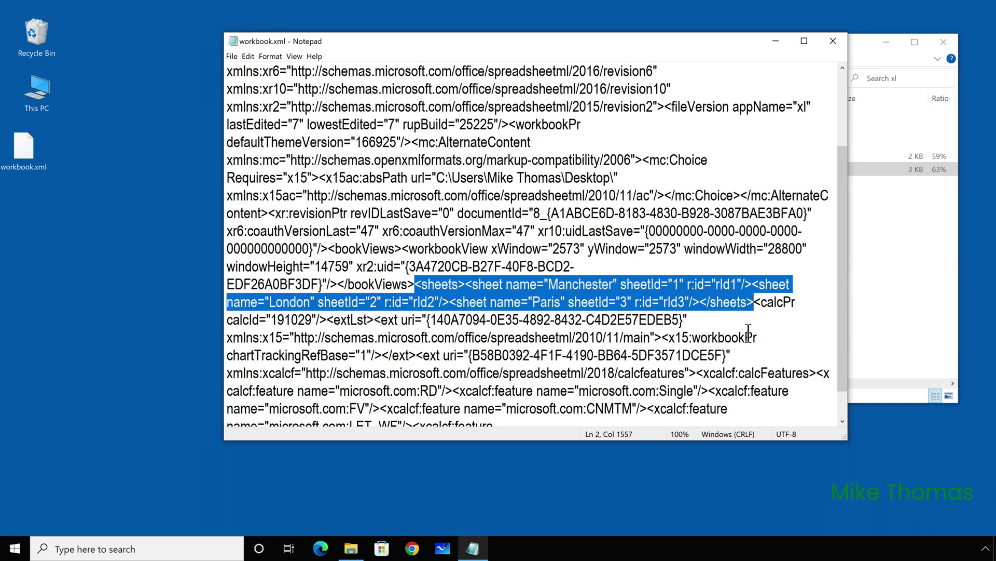
left_click(833, 41)
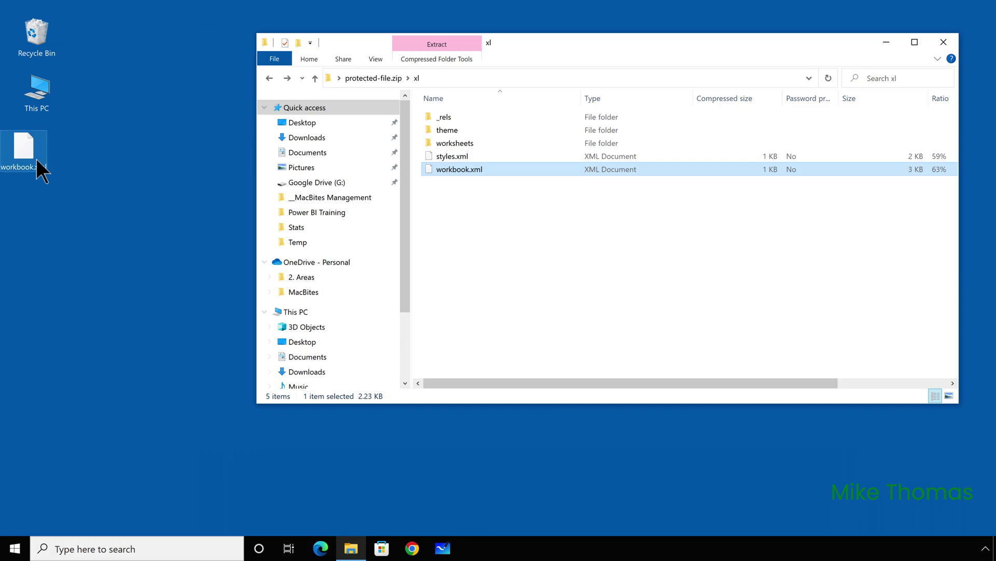
Delete the workbook.xml copy from the desktop, confirming its move to the Recycle Bin.
left_click(17, 149)
key("Delete")
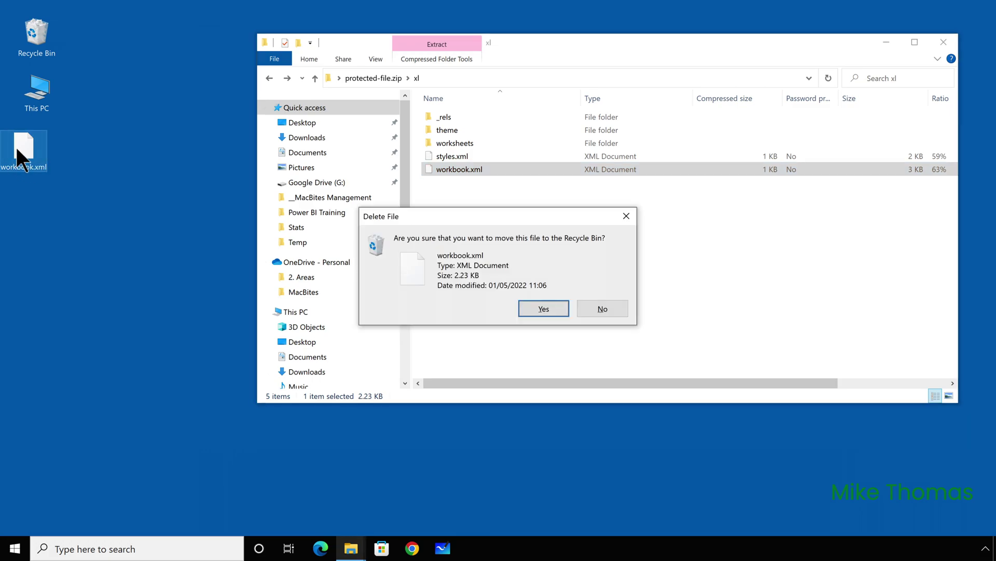
key("Return")
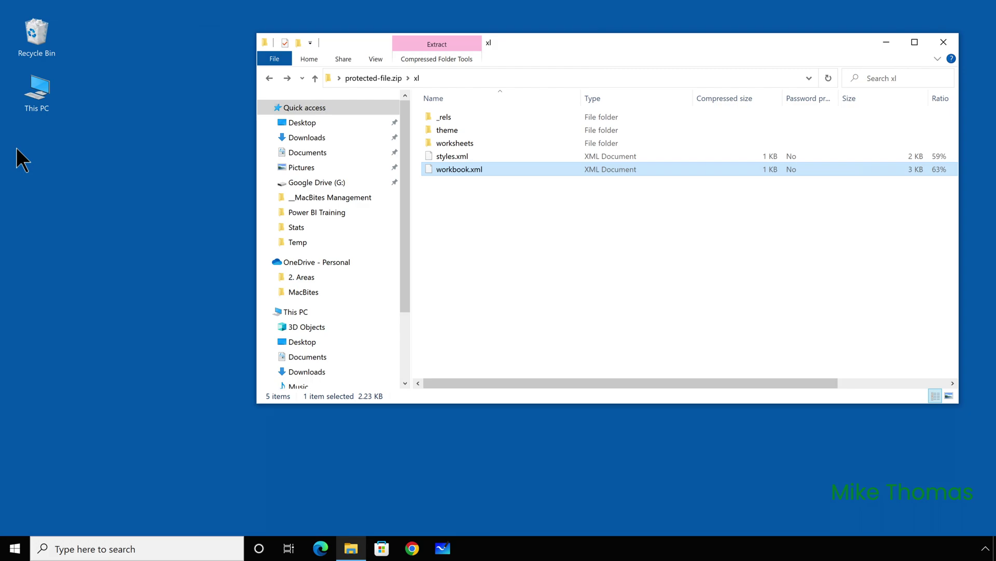
Copy sheet1.xml from the zip's xl\worksheets folder to the desktop and open the copy in Notepad.
double_click(452, 144)
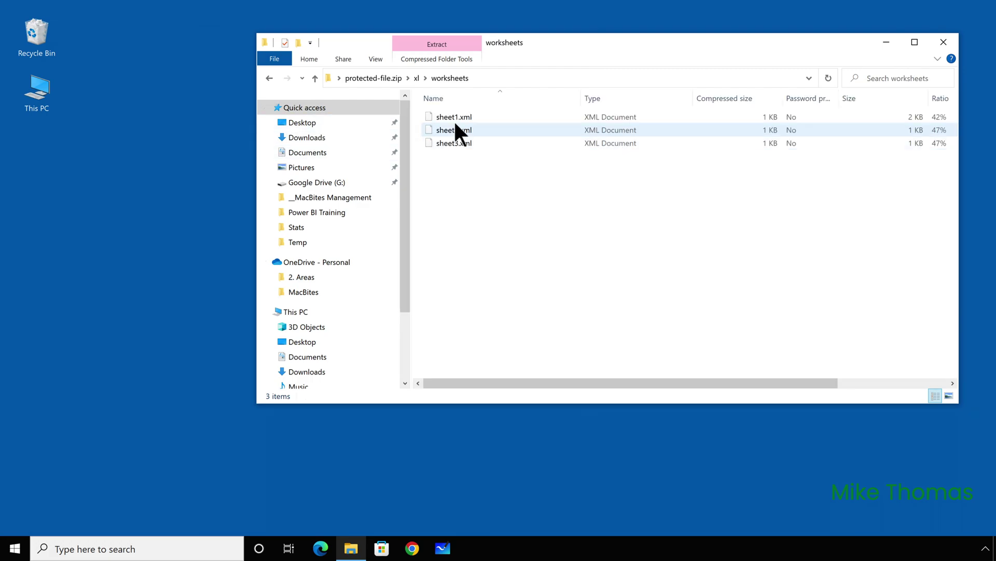
left_click(455, 118)
left_click_drag(454, 117, 145, 177)
right_click(23, 146)
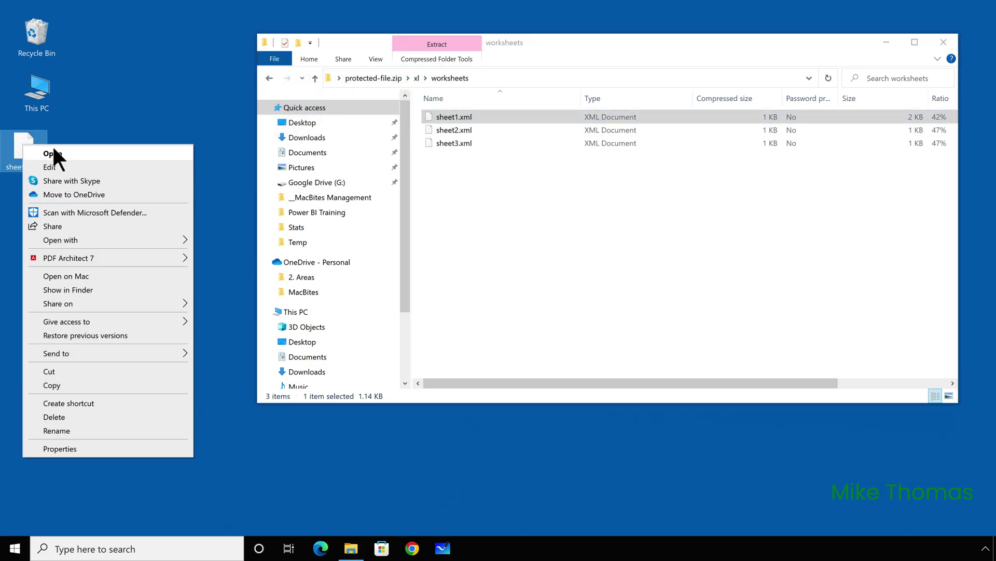
mouse_move(89, 239)
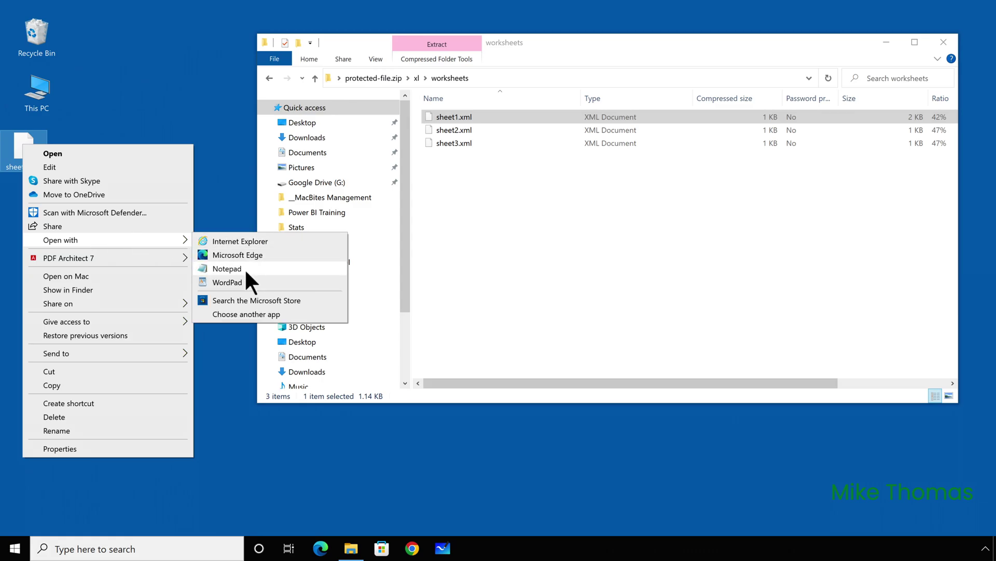
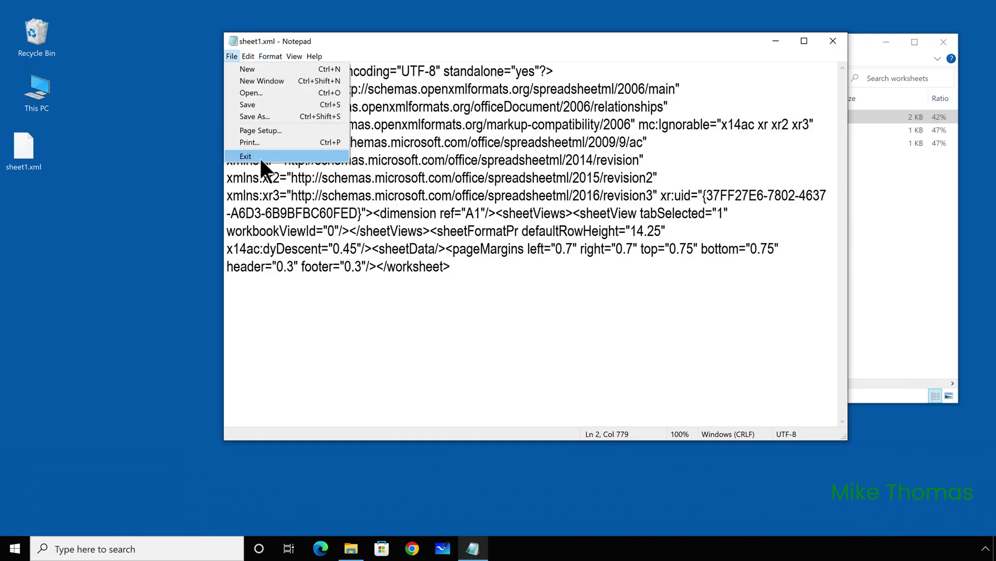
Close Notepad and copy the edited sheet1.xml from the desktop into the zip's xl\worksheets folder, replacing the existing file.
left_click(259, 156)
left_click(450, 165)
left_click_drag(27, 144, 466, 188)
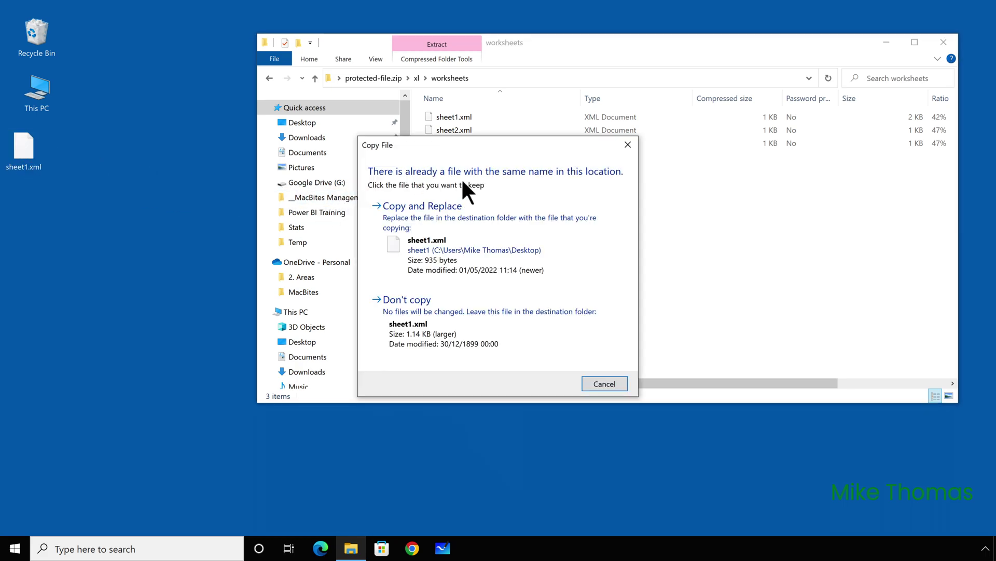
left_click(465, 231)
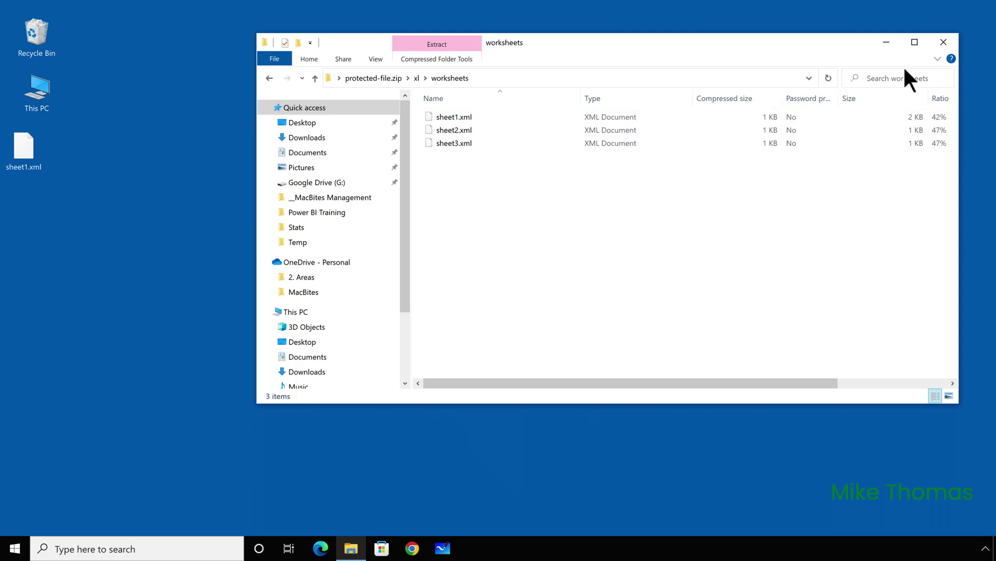
Close the zip's folder window and delete the sheet1.xml copy from the desktop, confirming the deletion.
left_click(945, 43)
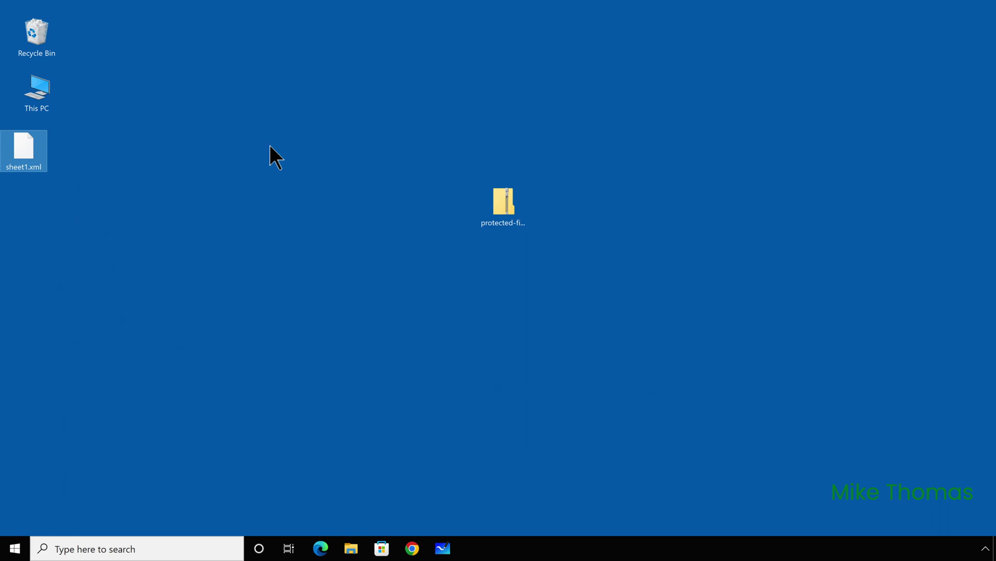
key("Delete")
key("Return")
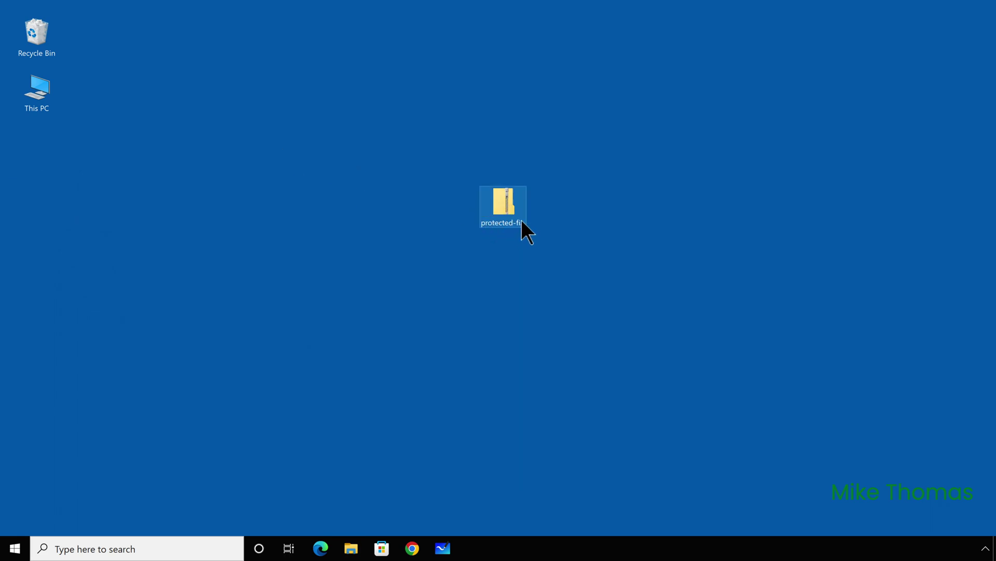
Rename protected-file.zip on the desktop to protected-file.xlsx and confirm the extension change.
right_click(499, 199)
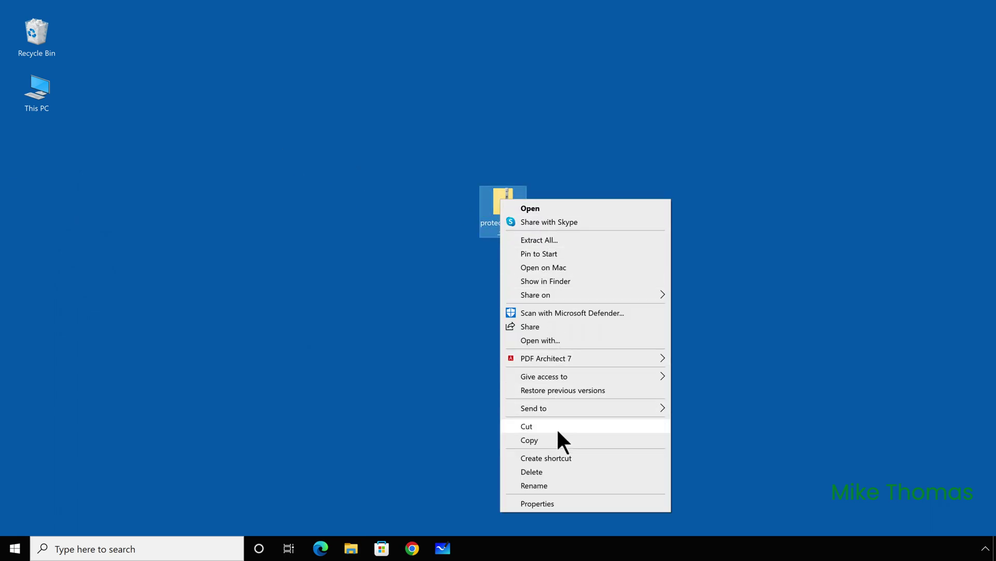
left_click(545, 484)
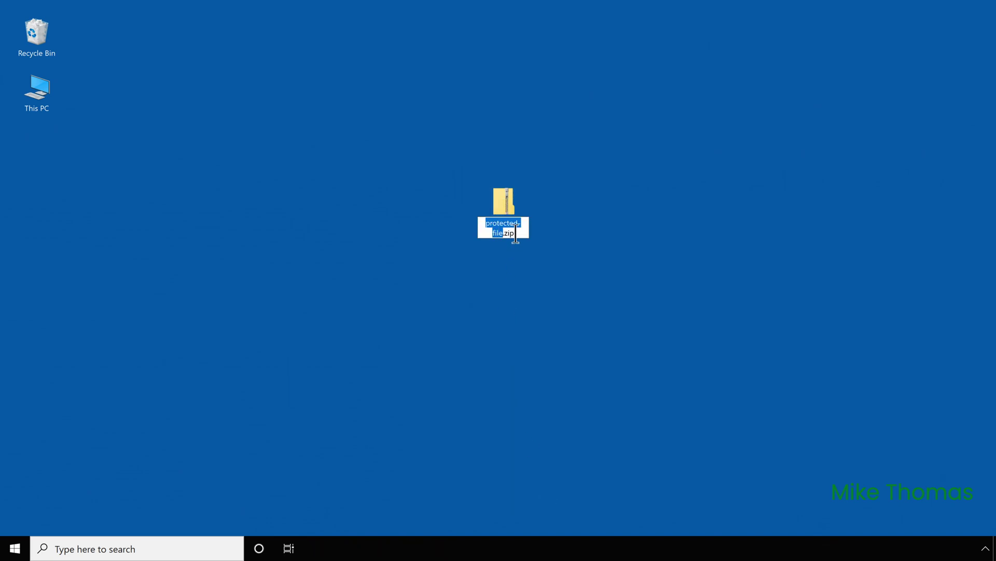
left_click(526, 233)
key("BackSpace")
key("BackSpace")
key("BackSpace")
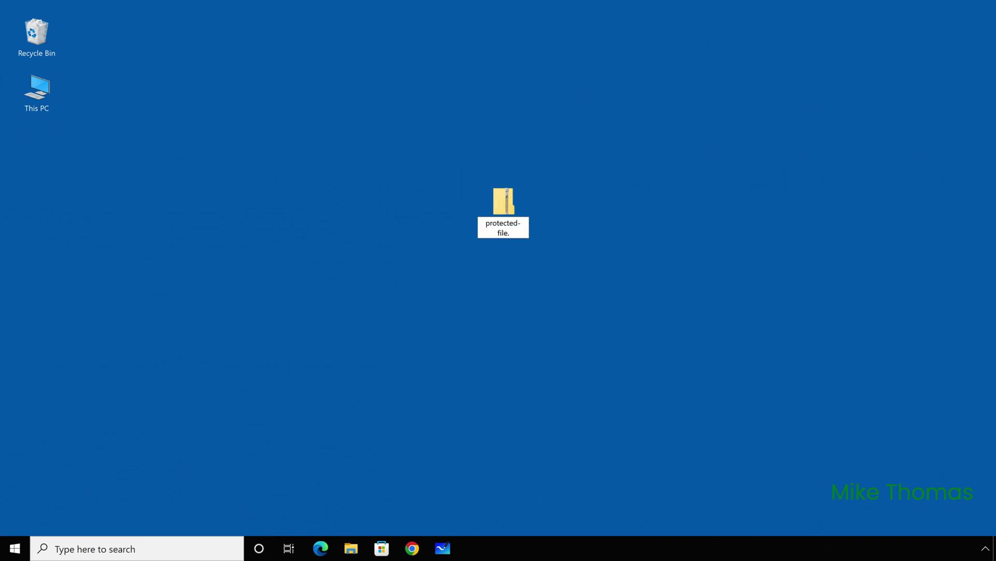
type("xlsx")
key("Return")
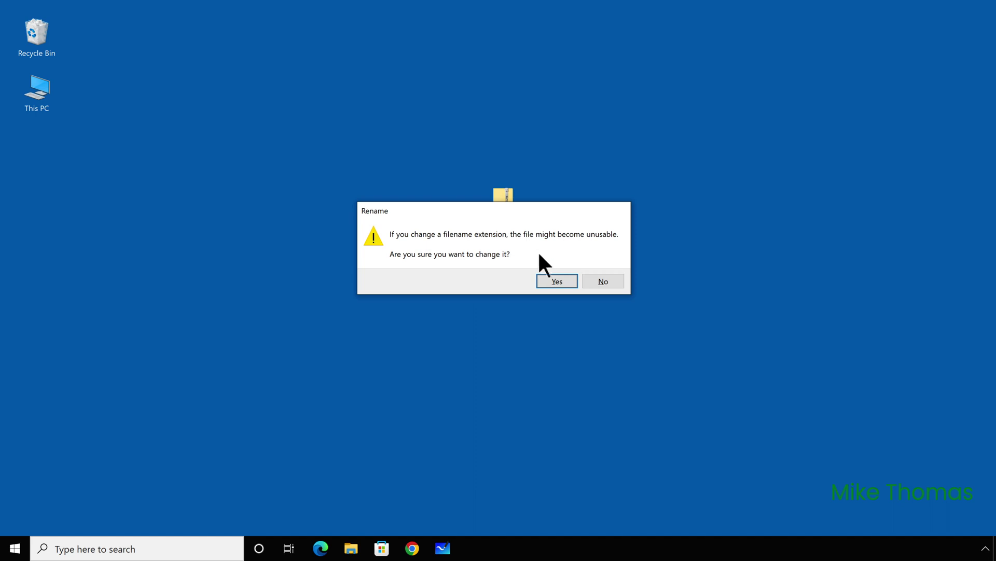
left_click(553, 278)
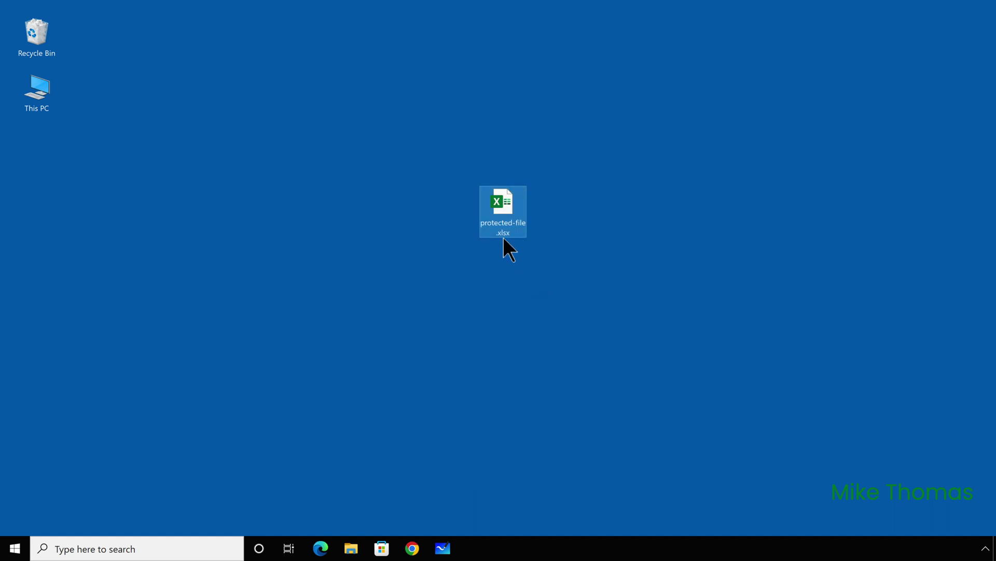
Open protected-file.xlsx in Excel and enter 123 in cell A1 of the Manchester sheet to test editing.
double_click(504, 205)
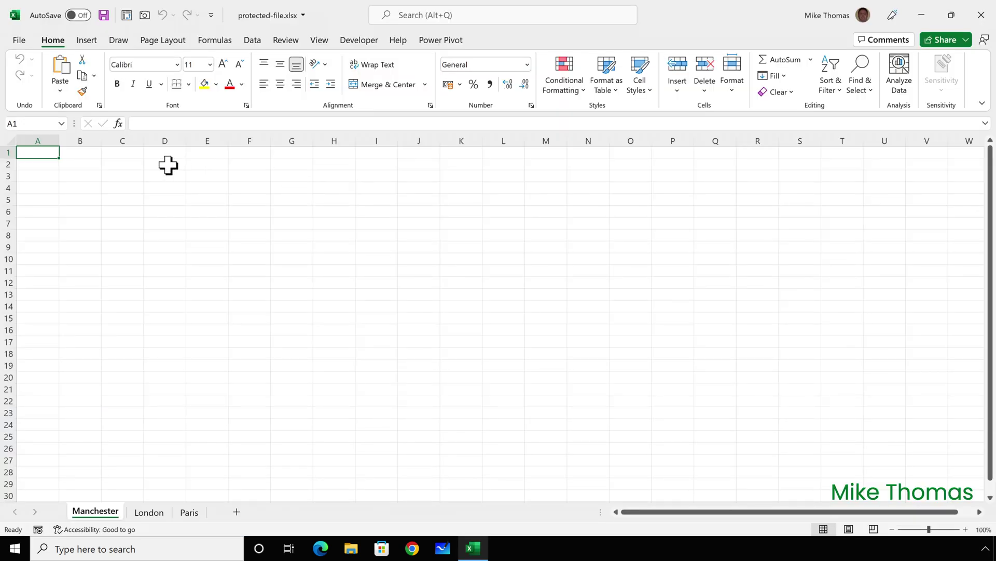
type("123")
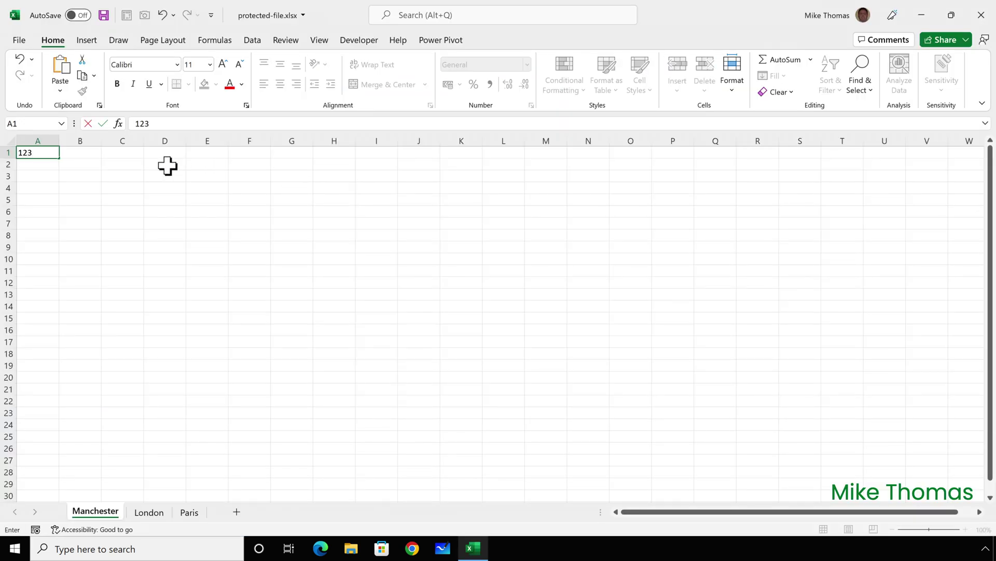
key("ctrl+Return")
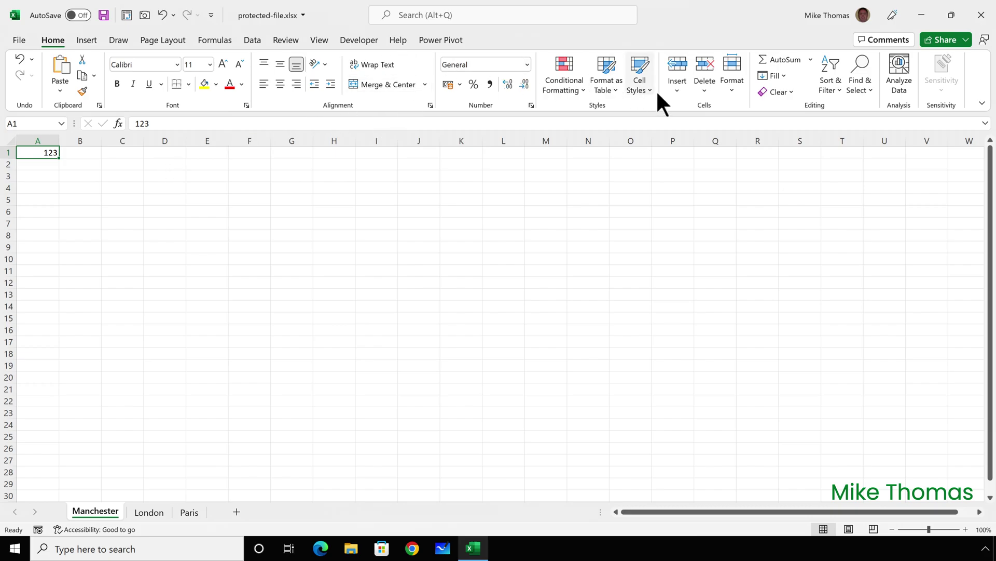
Check the sheet protection command available for the Manchester worksheet among the cell formatting options.
left_click(731, 86)
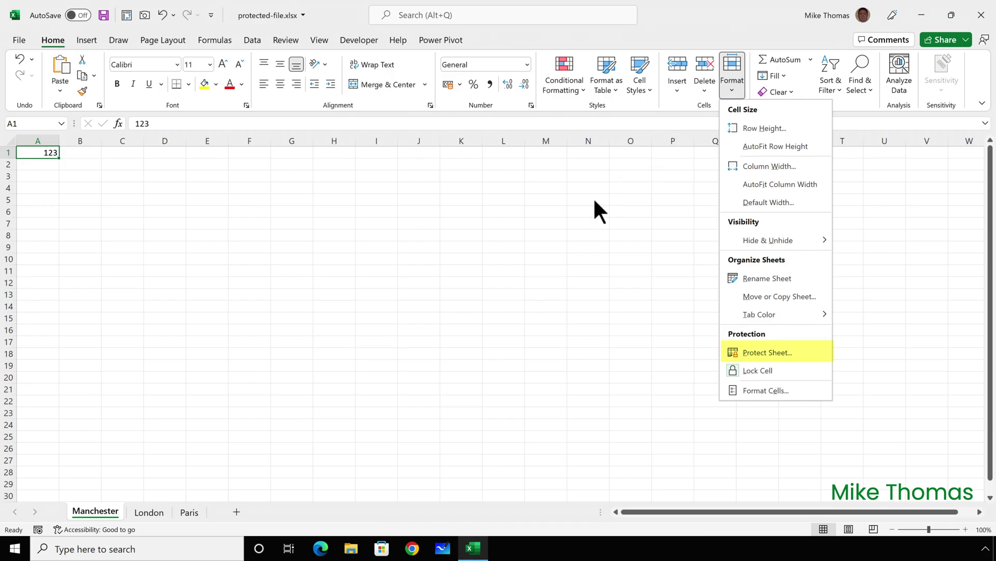
left_click(110, 509)
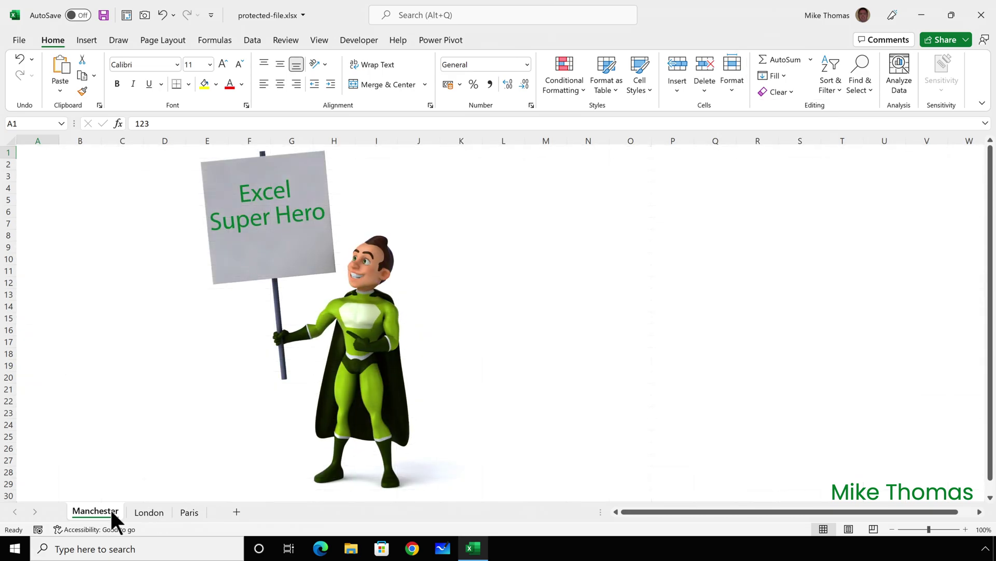